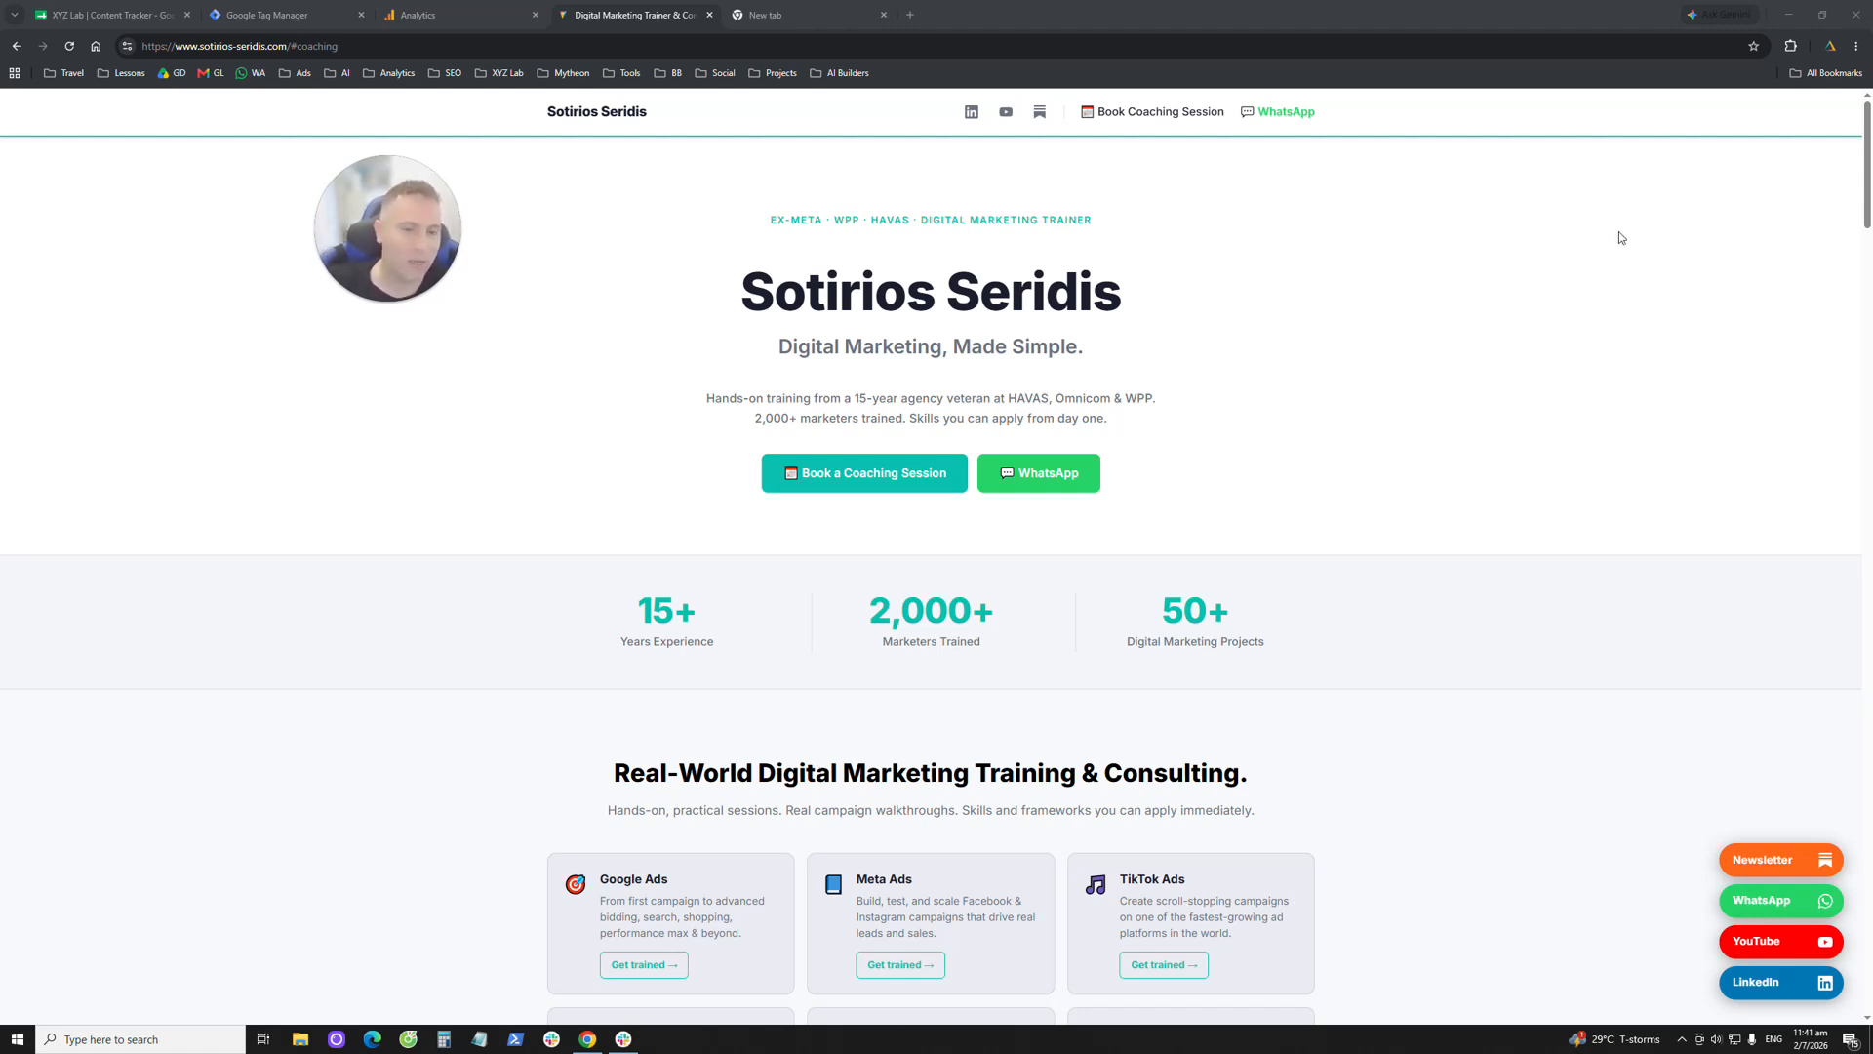
- Open the Tag Assistant extension on the website and view the details of the Google tag linked to the GA4 measurement ID
click(1792, 49)
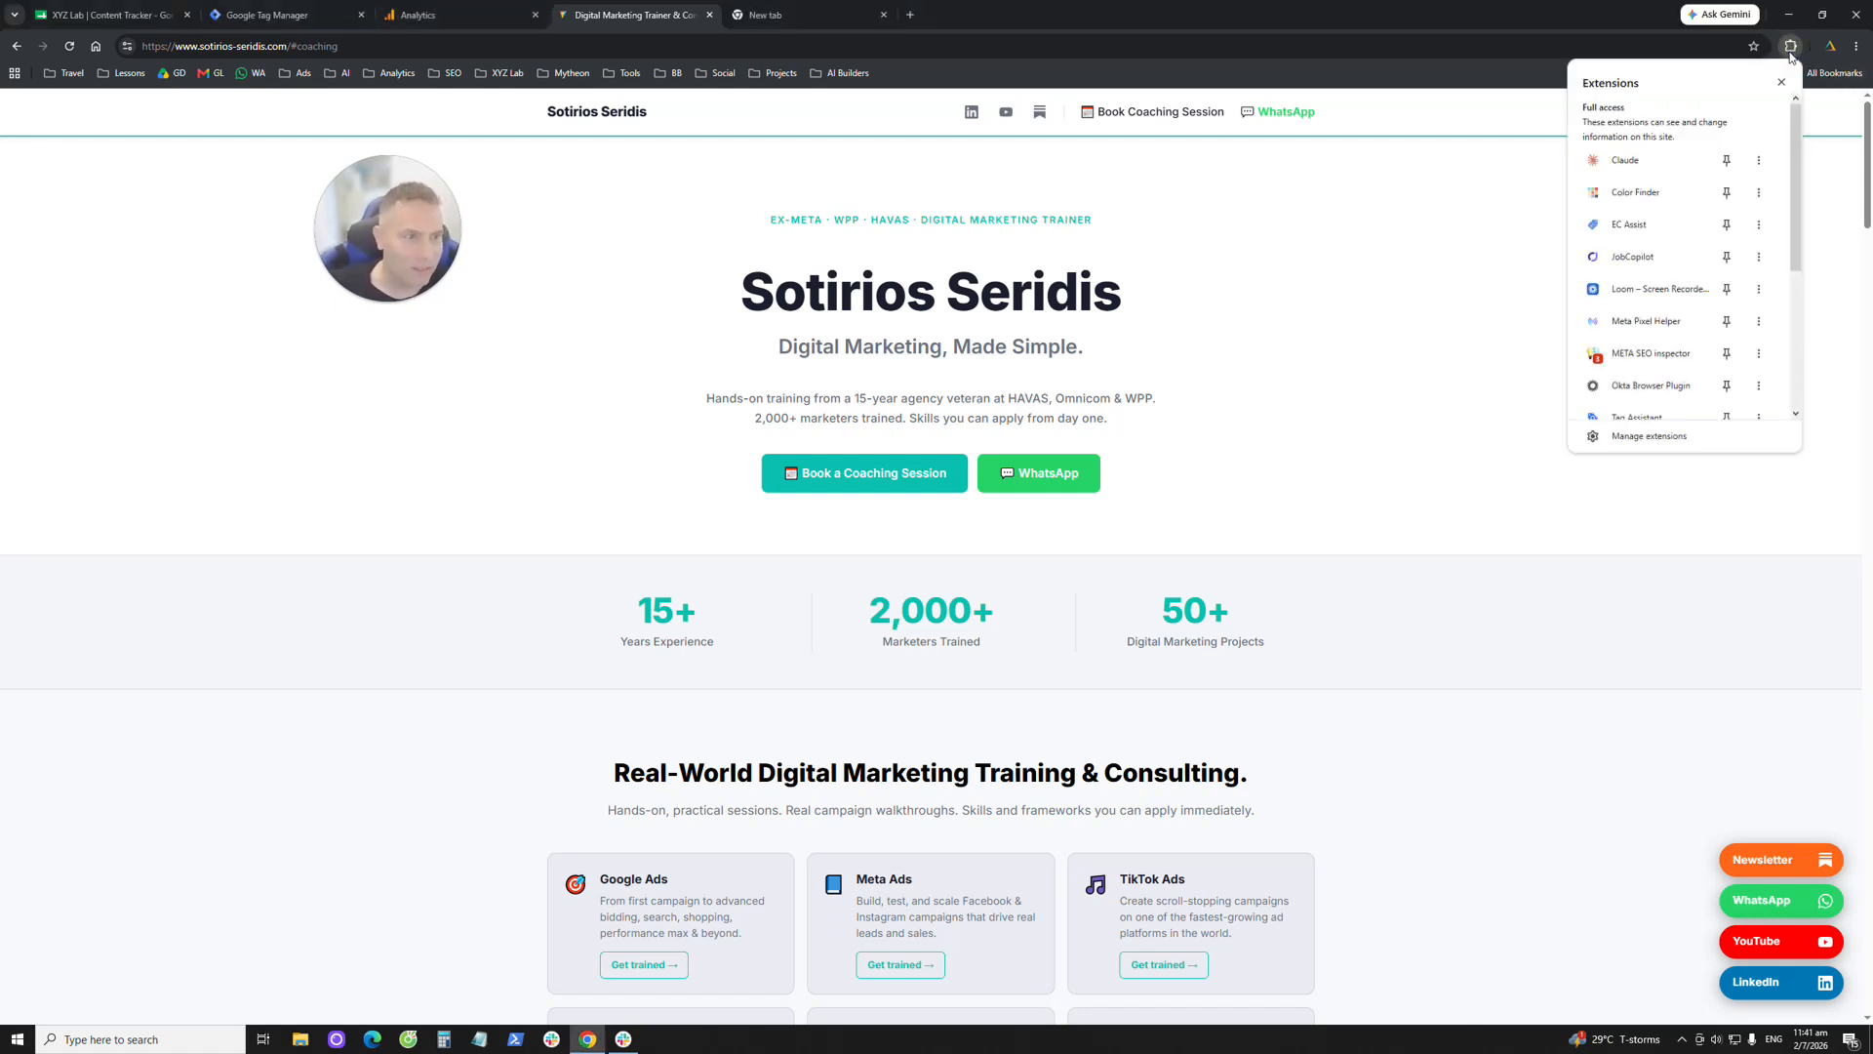
scroll(1722, 274, down, 2)
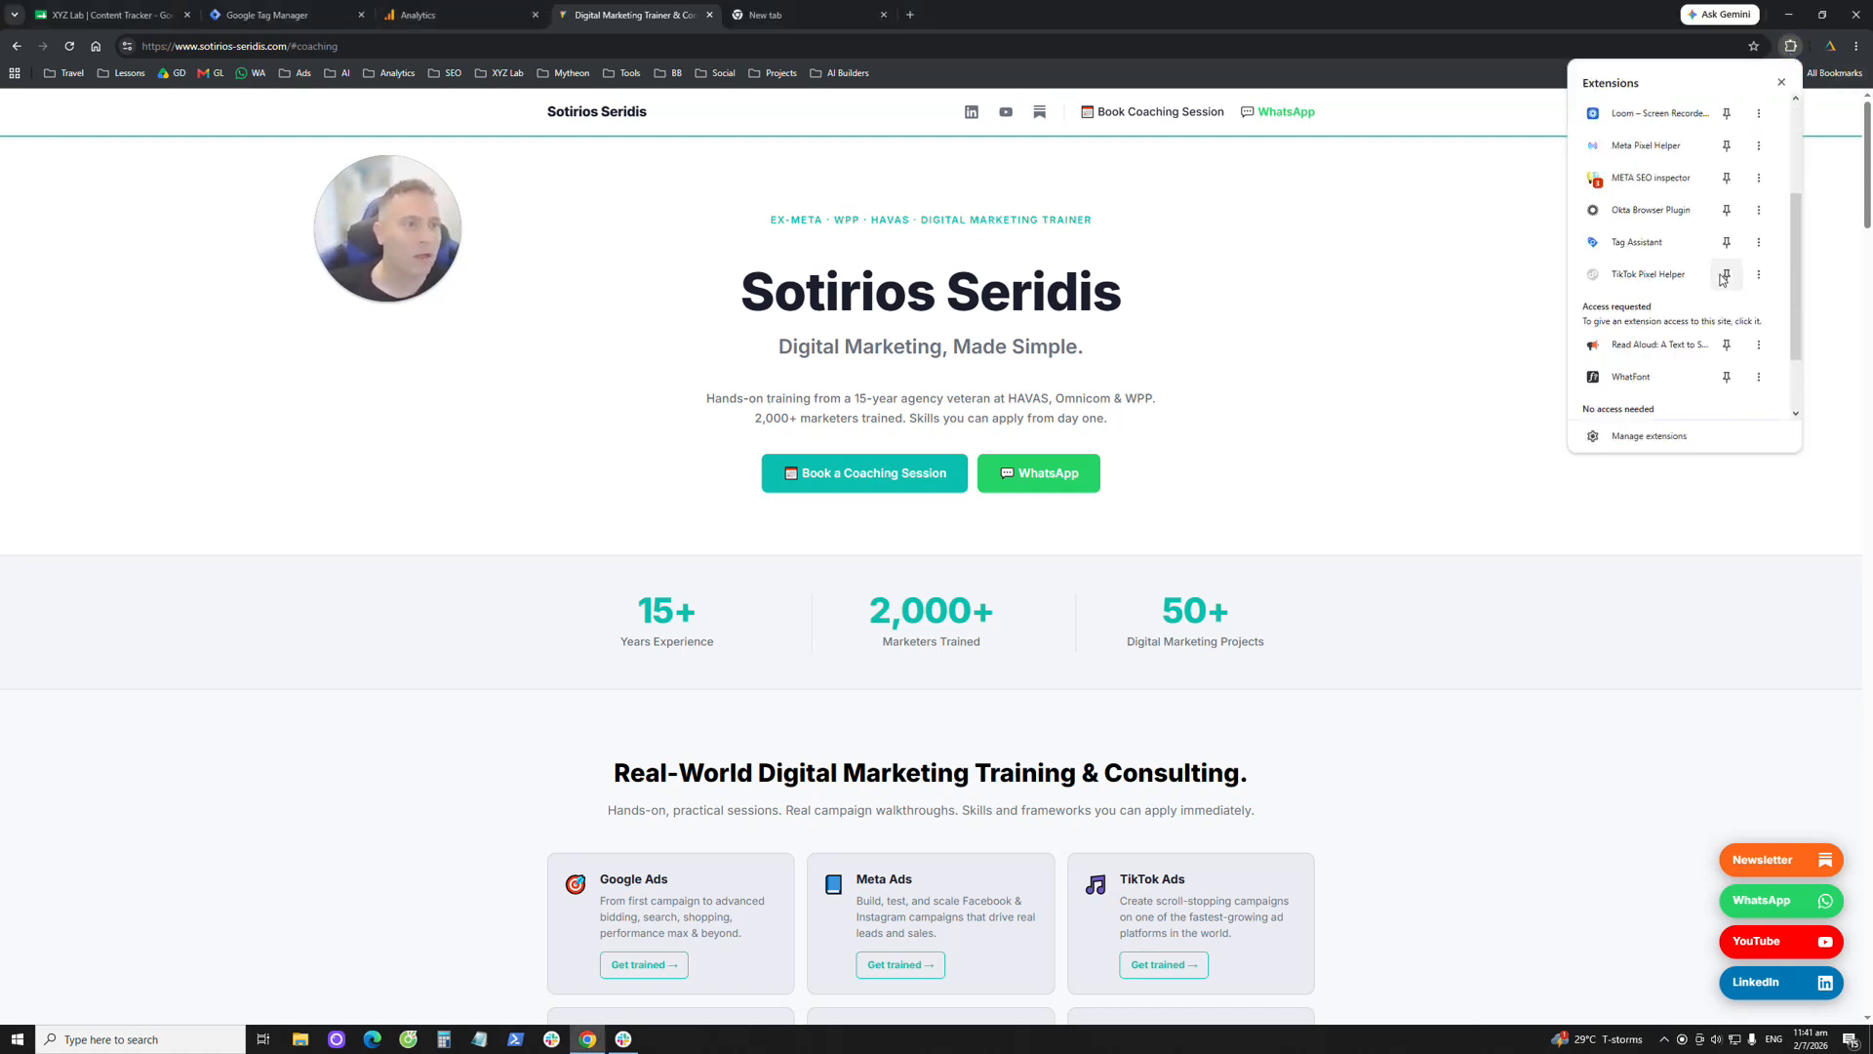
click(1638, 252)
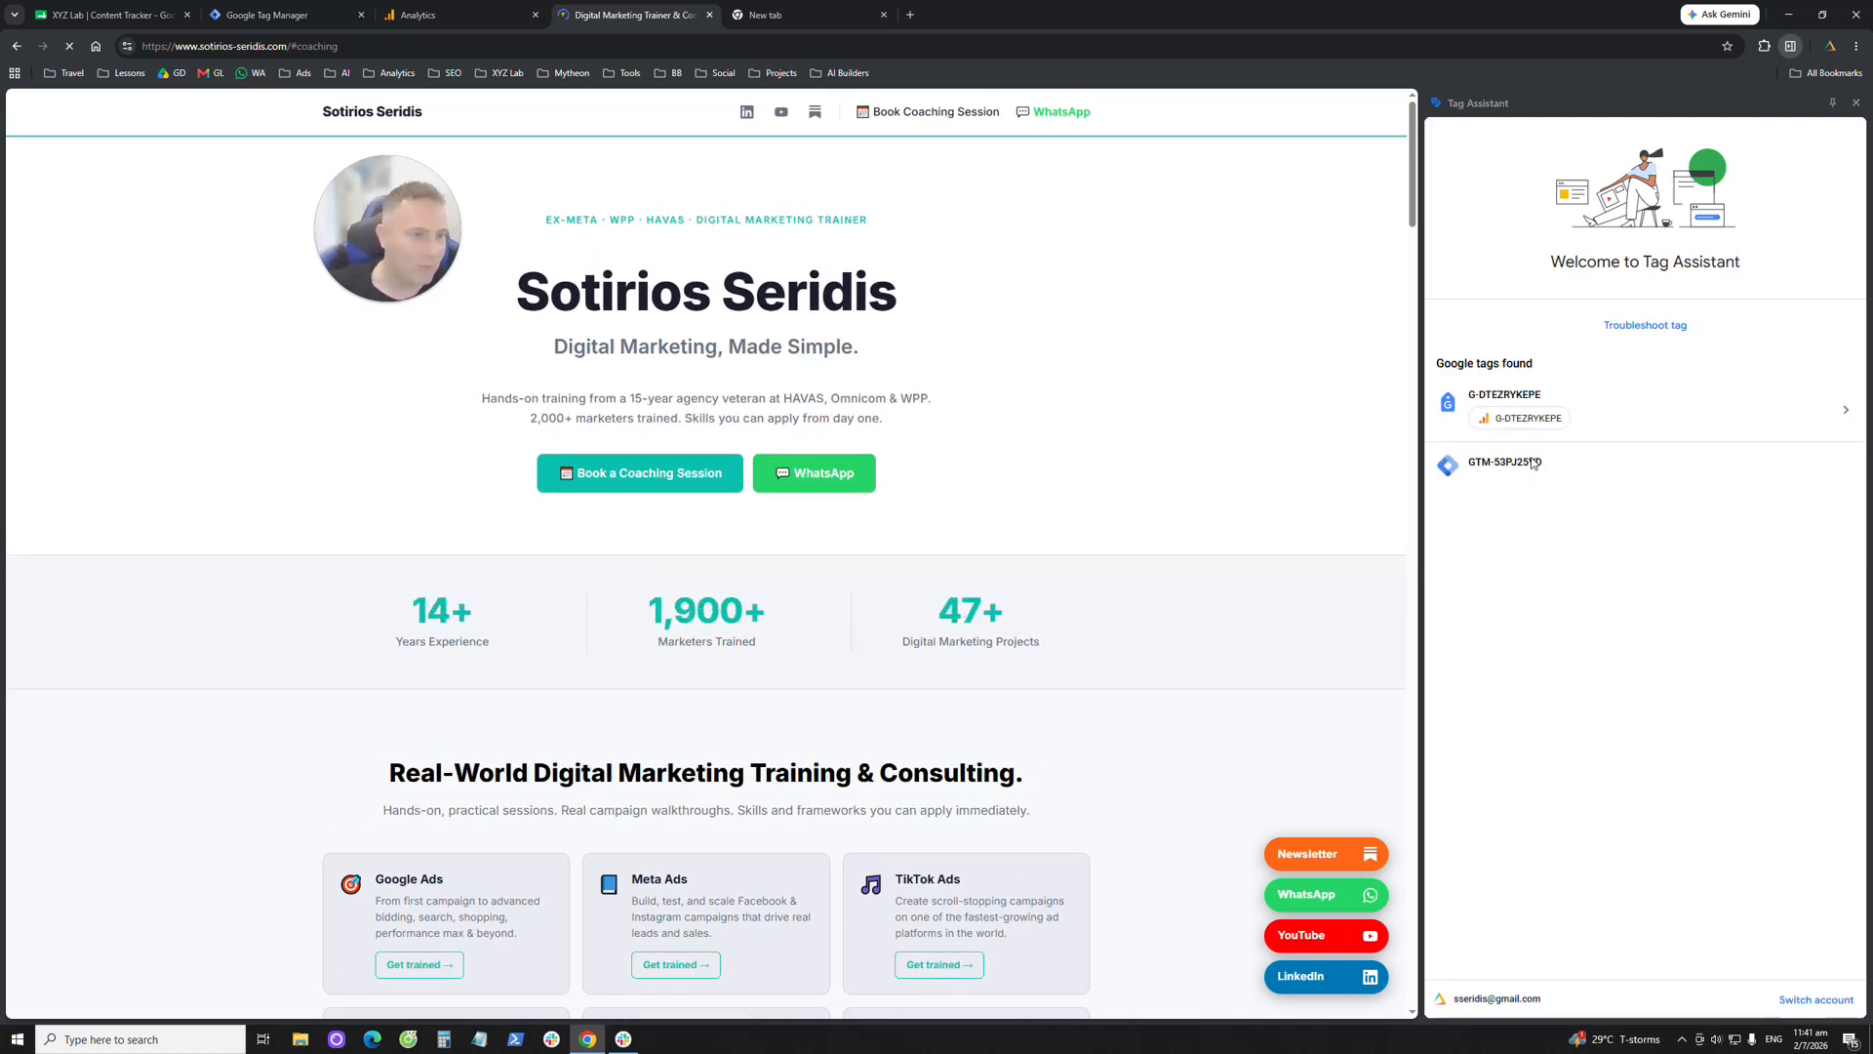
drag(1498, 442, 1565, 442)
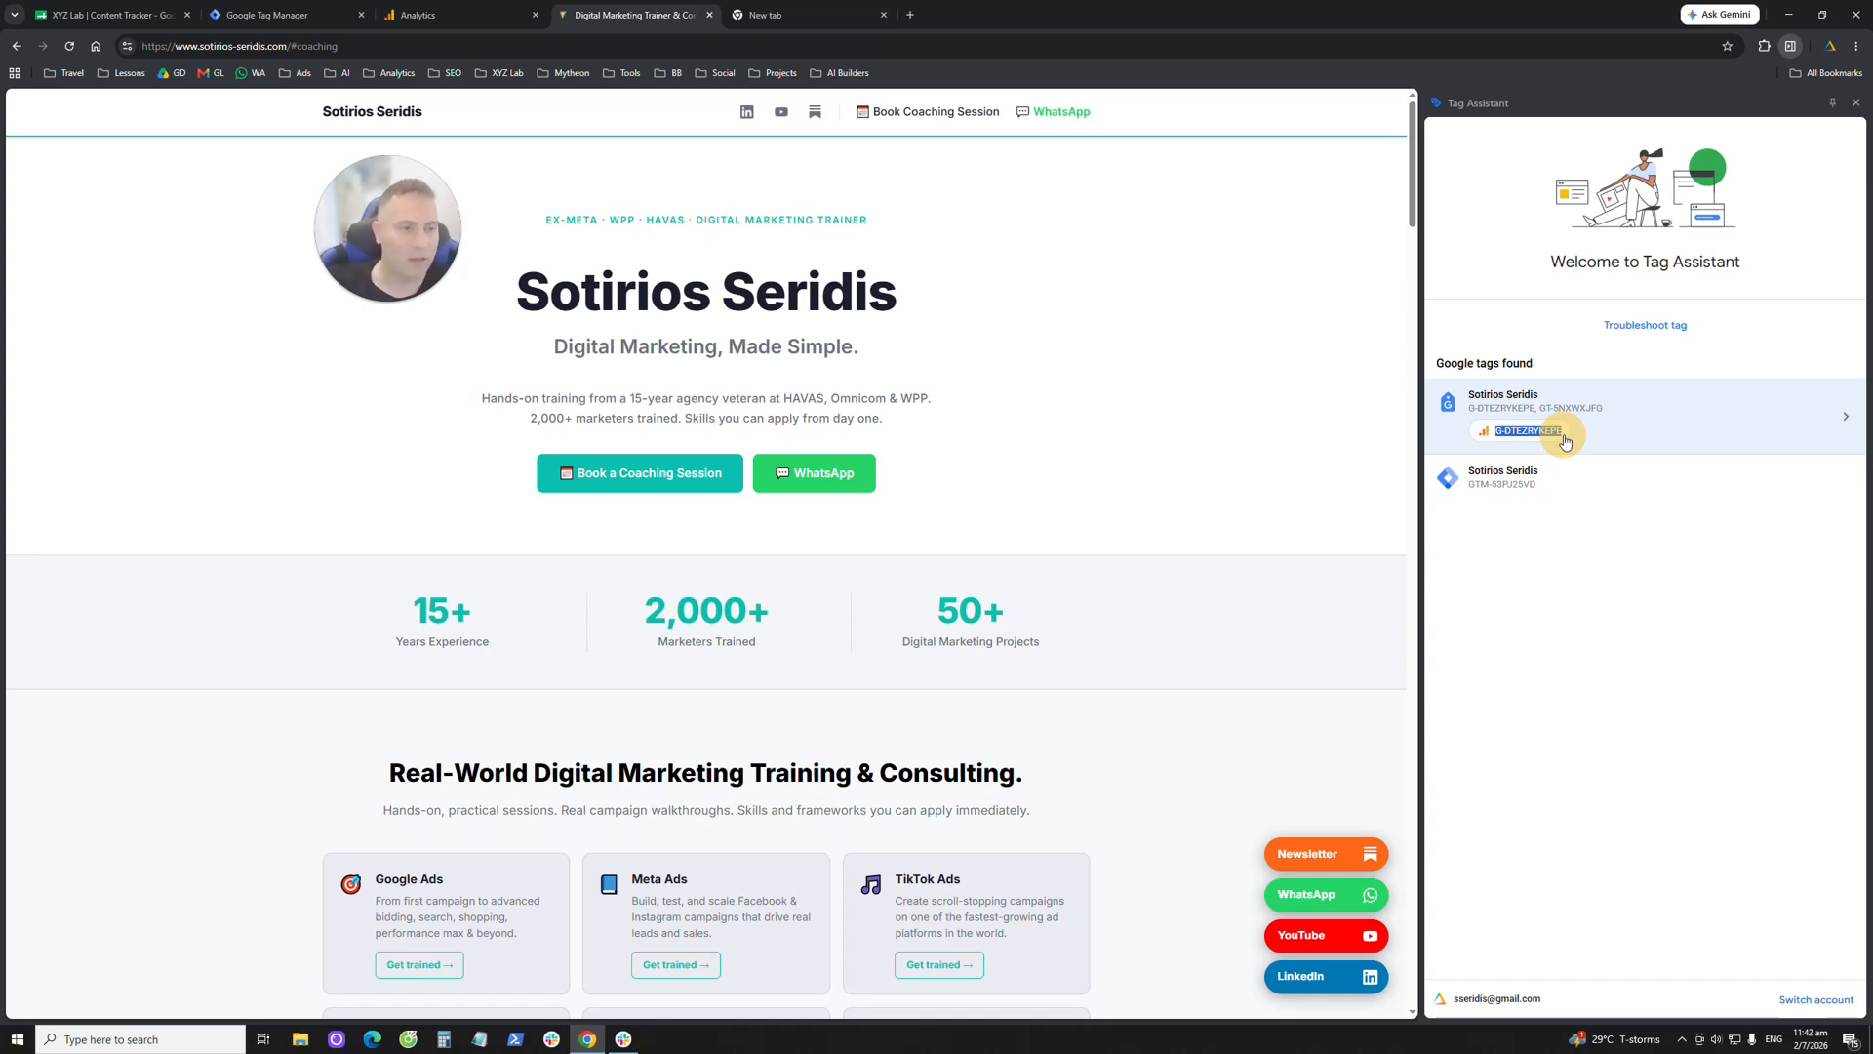
click(1565, 442)
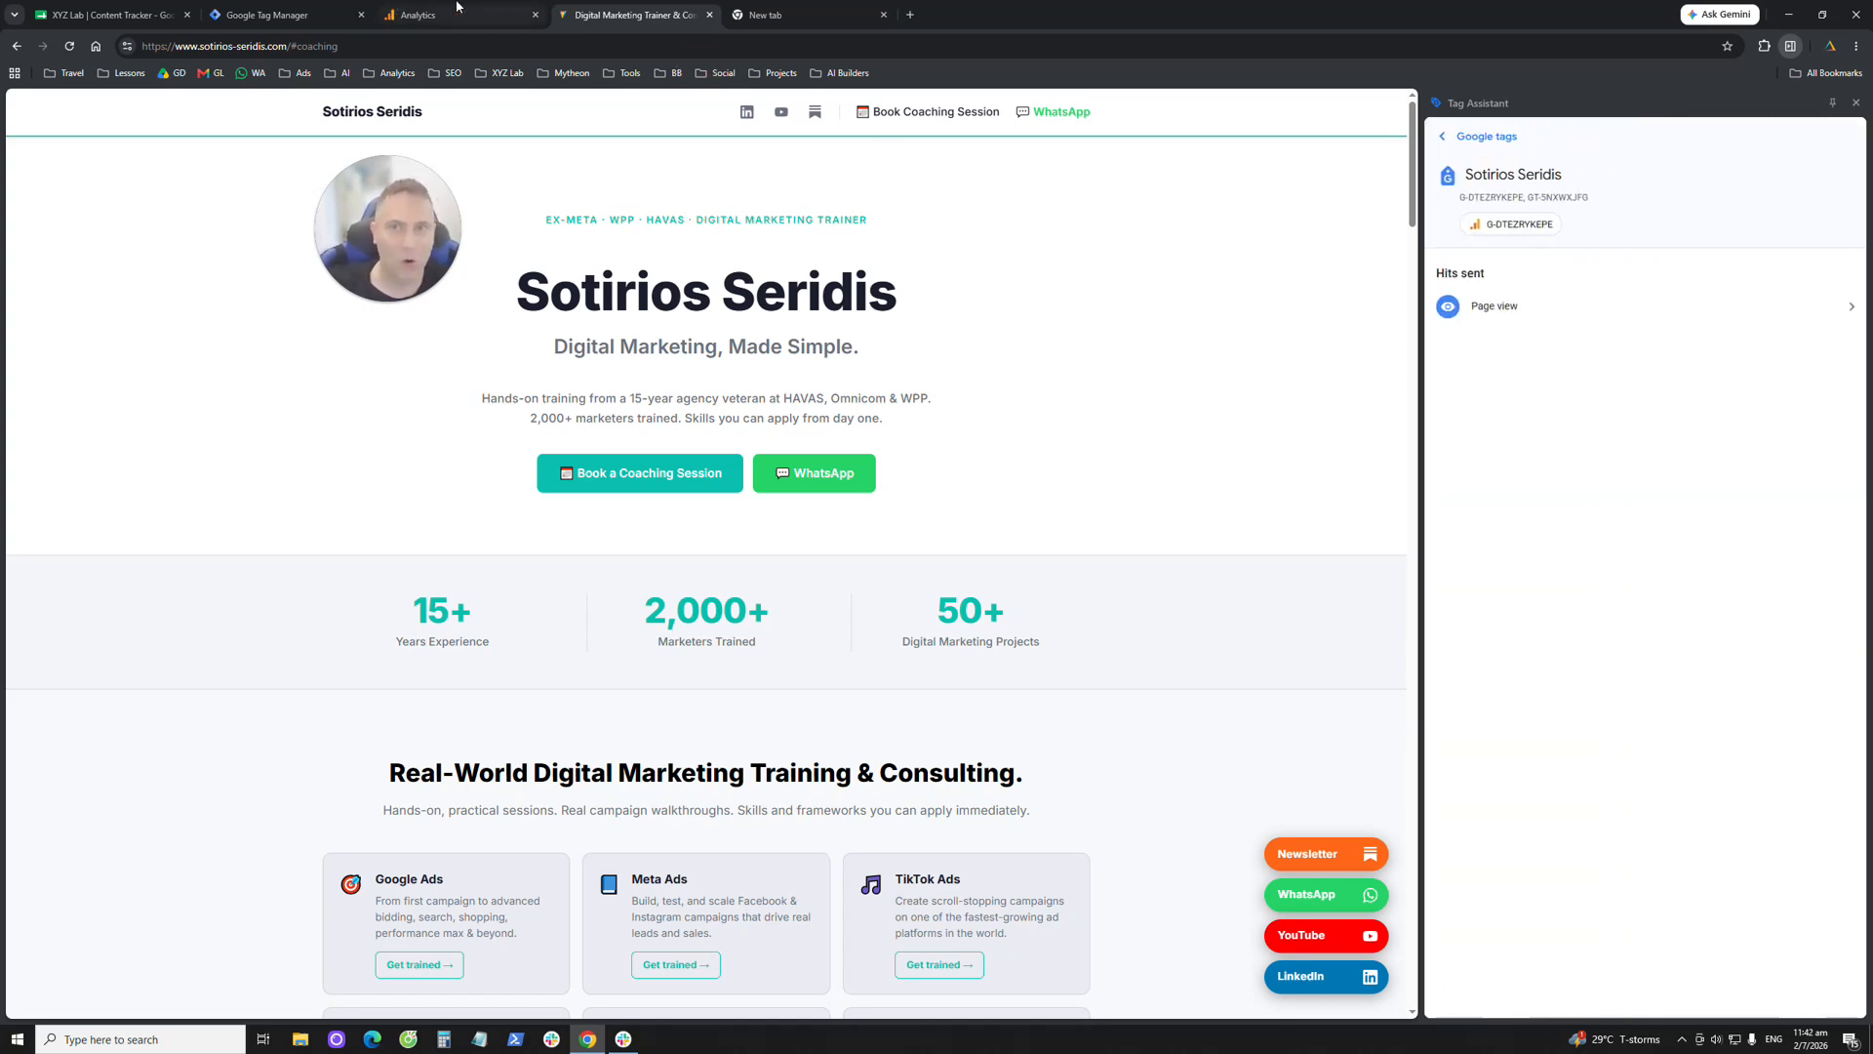
- In Google Analytics, open the website's web data stream from the XYZ Lab property settings and highlight its measurement ID
click(458, 14)
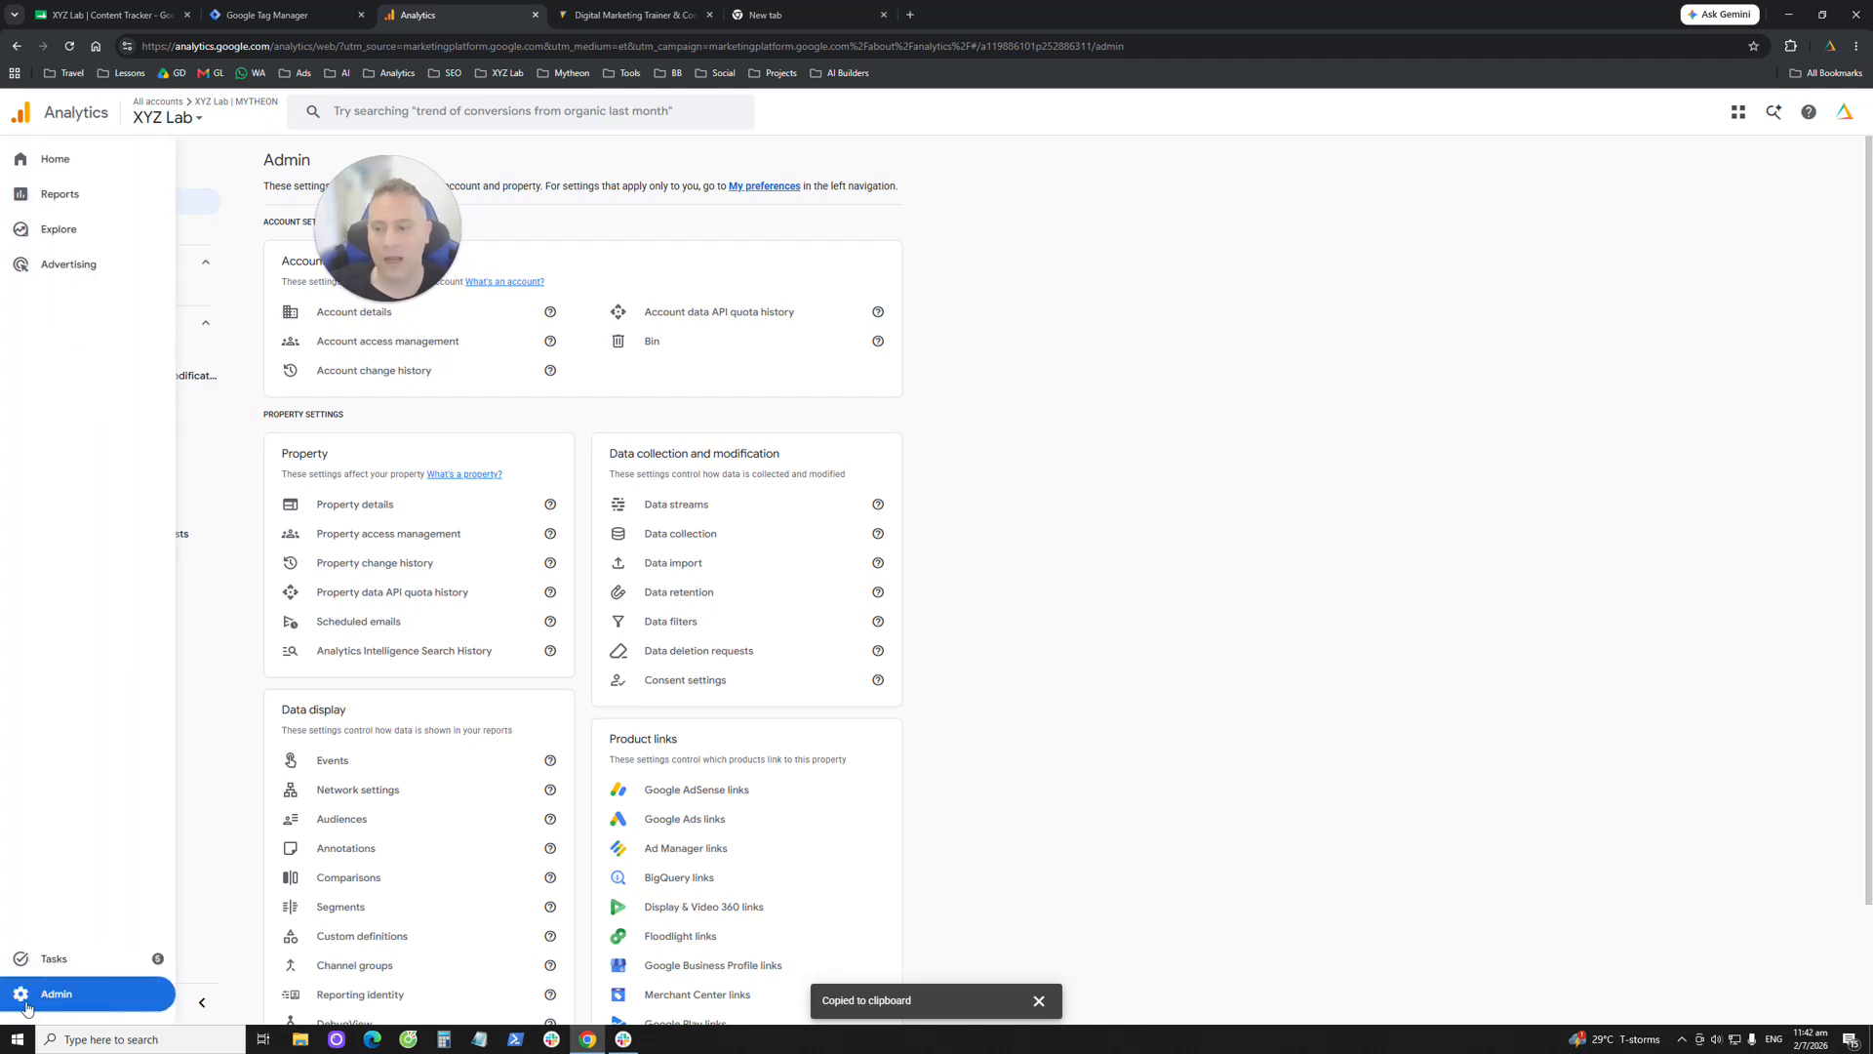
click(89, 987)
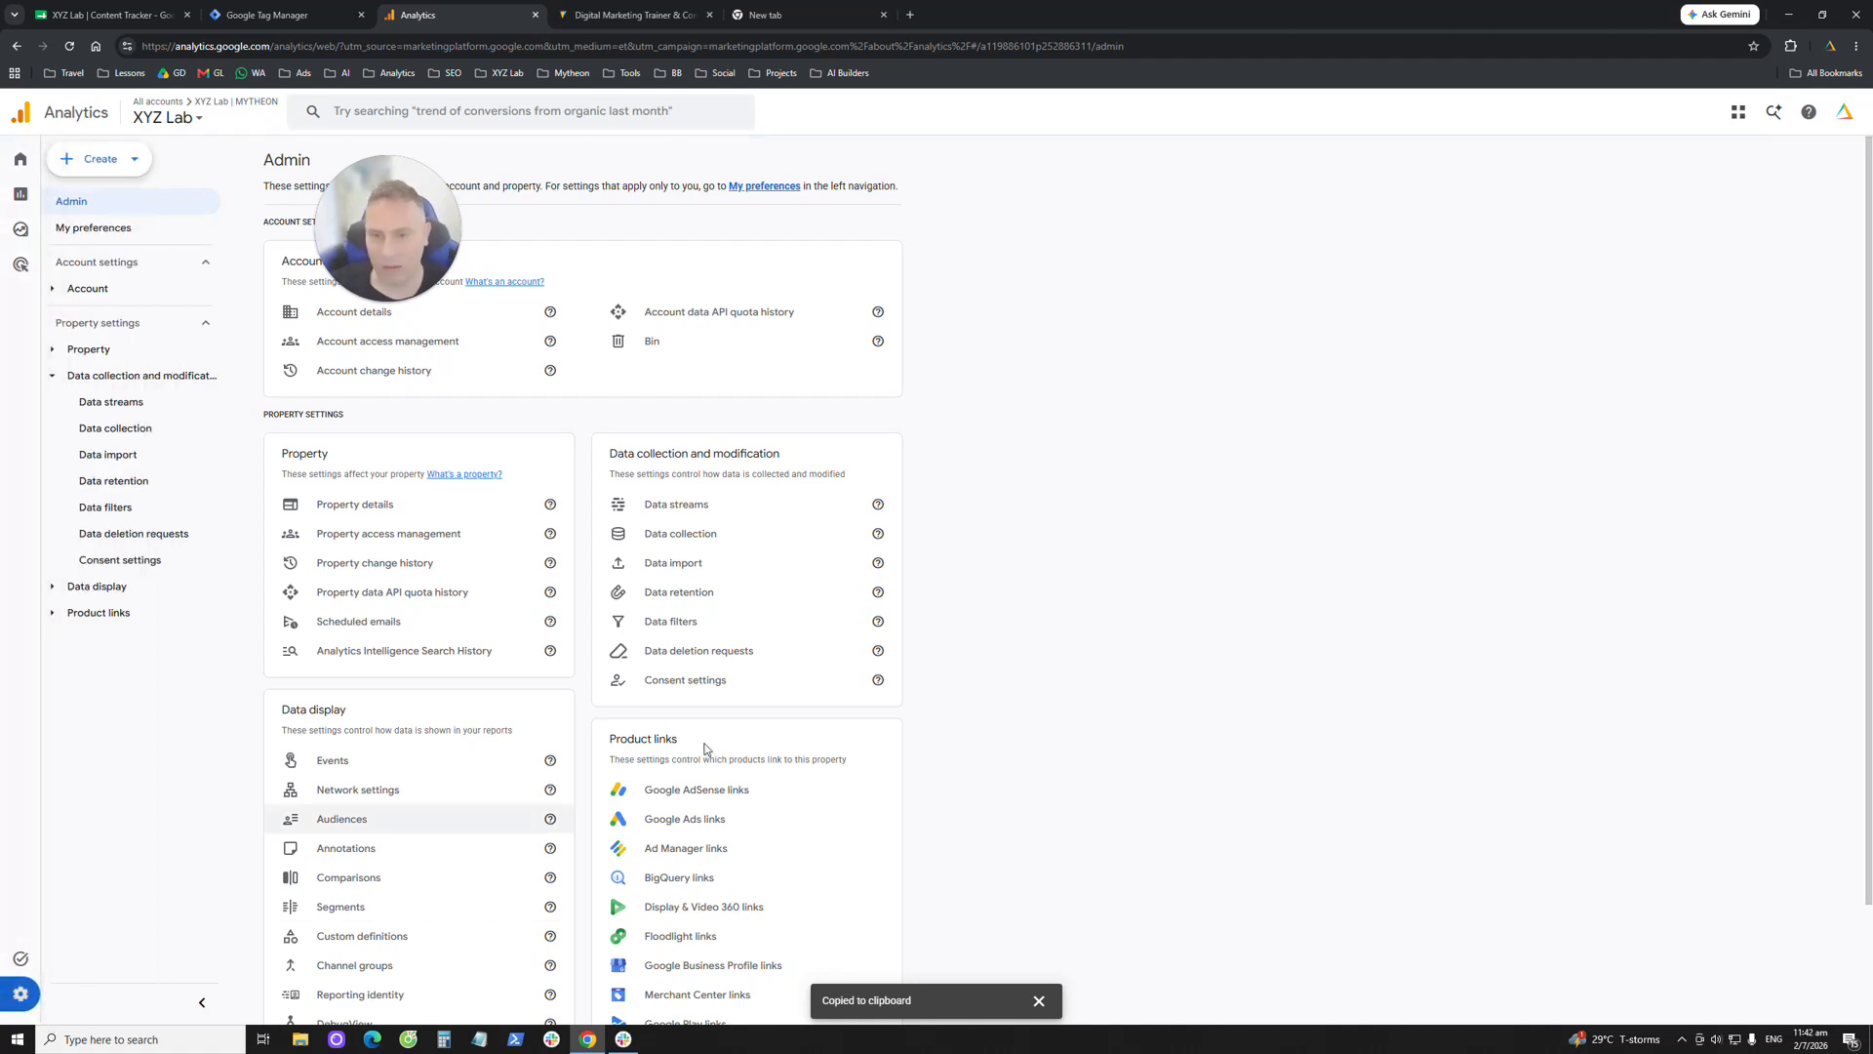
click(743, 514)
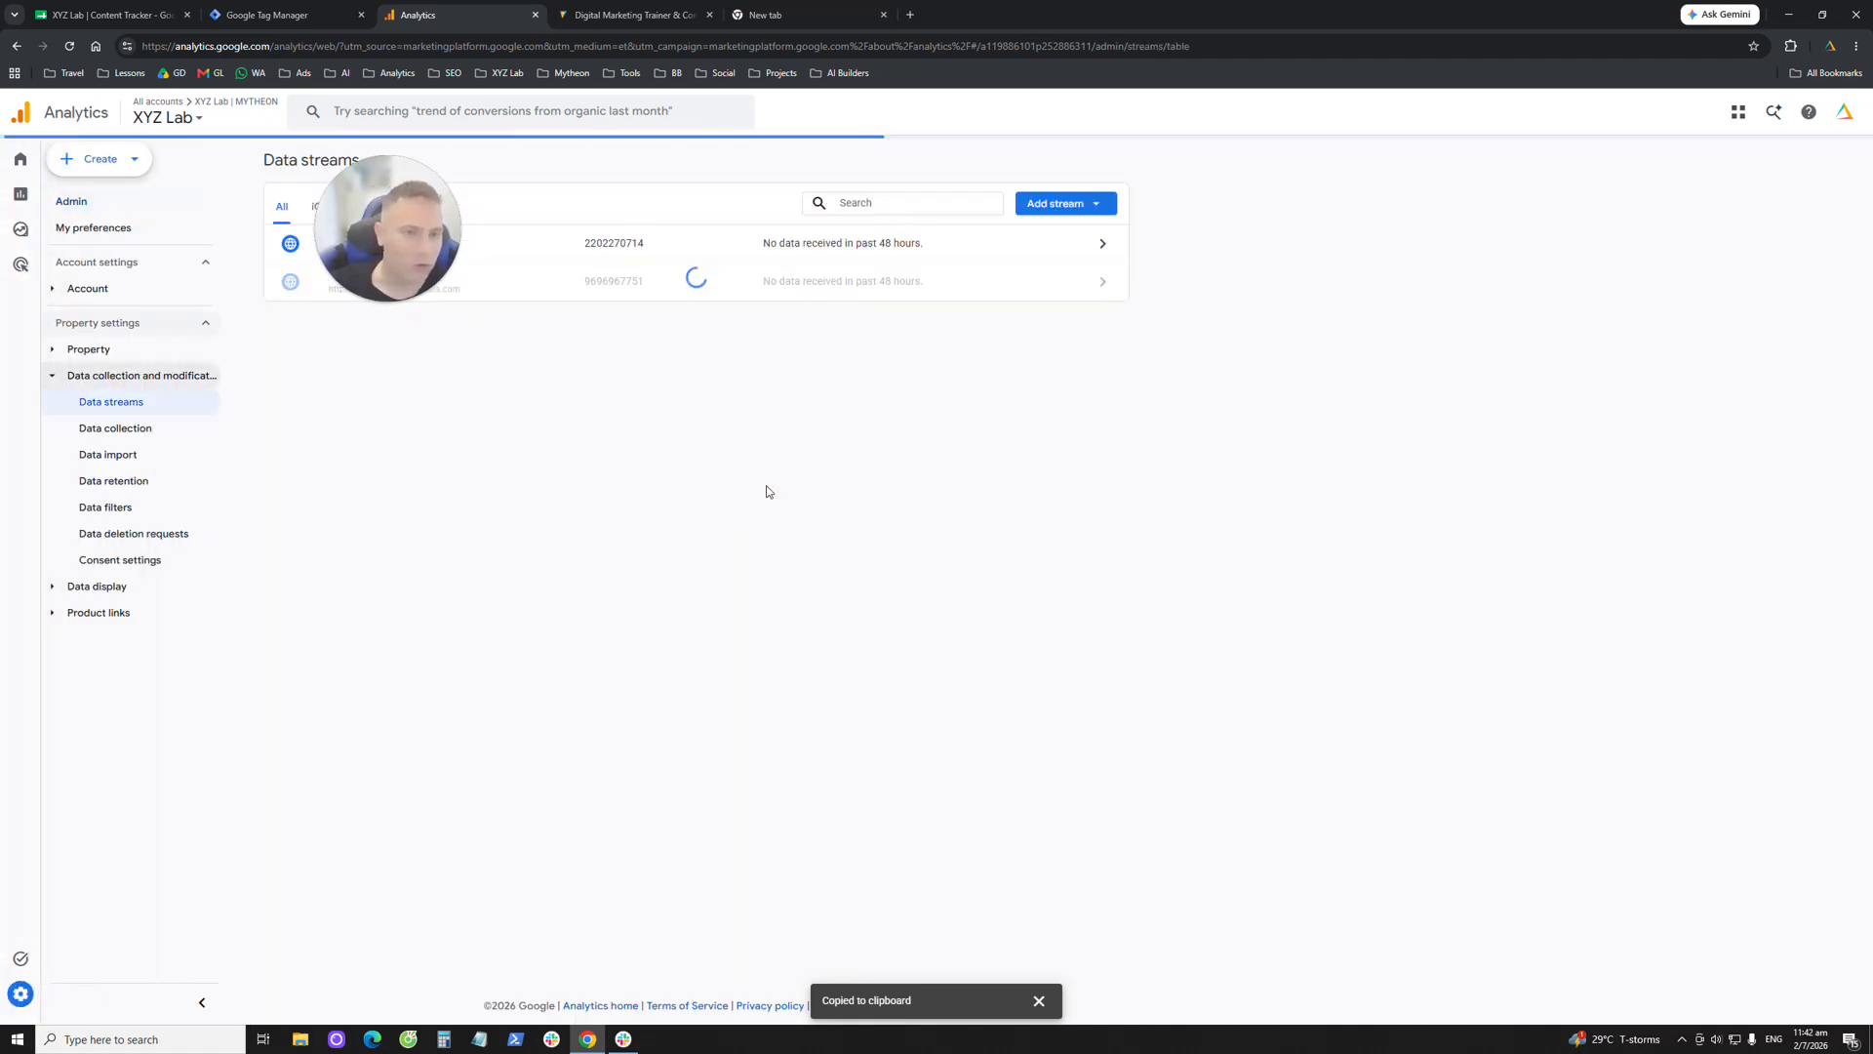
click(1103, 282)
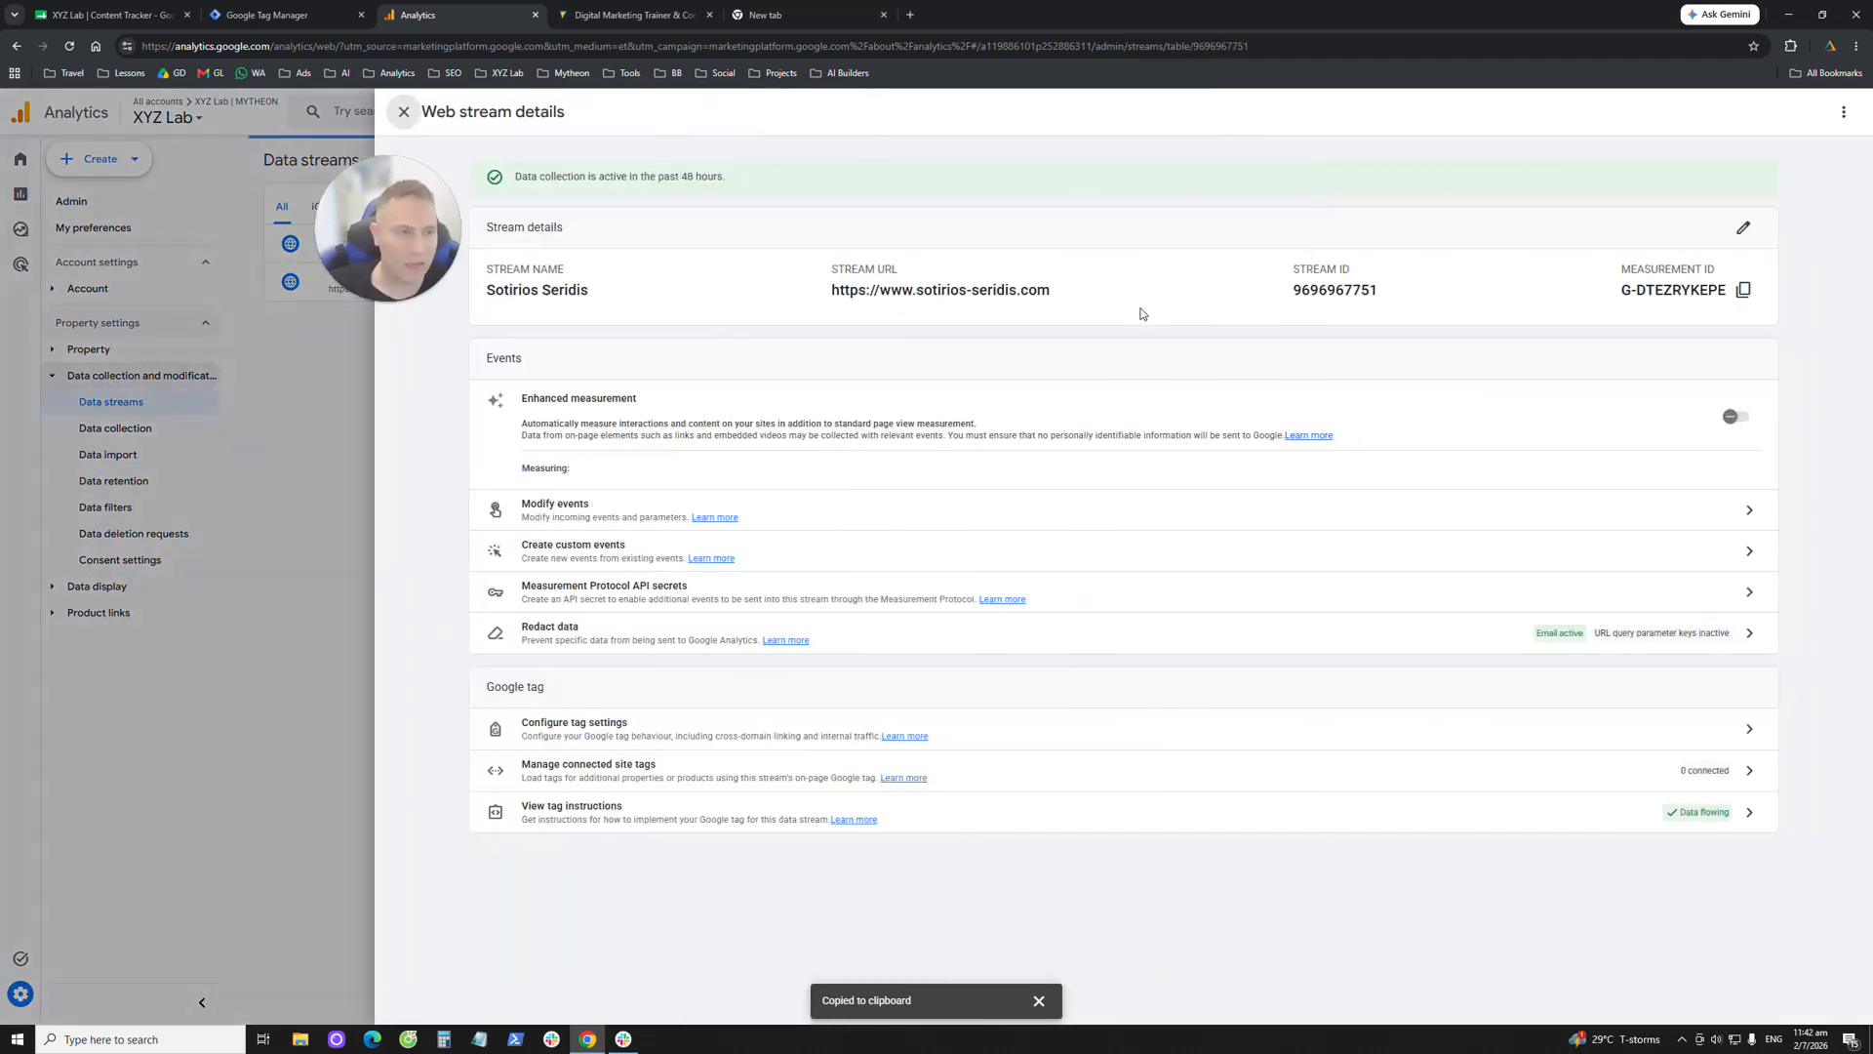
drag(1622, 290, 1733, 298)
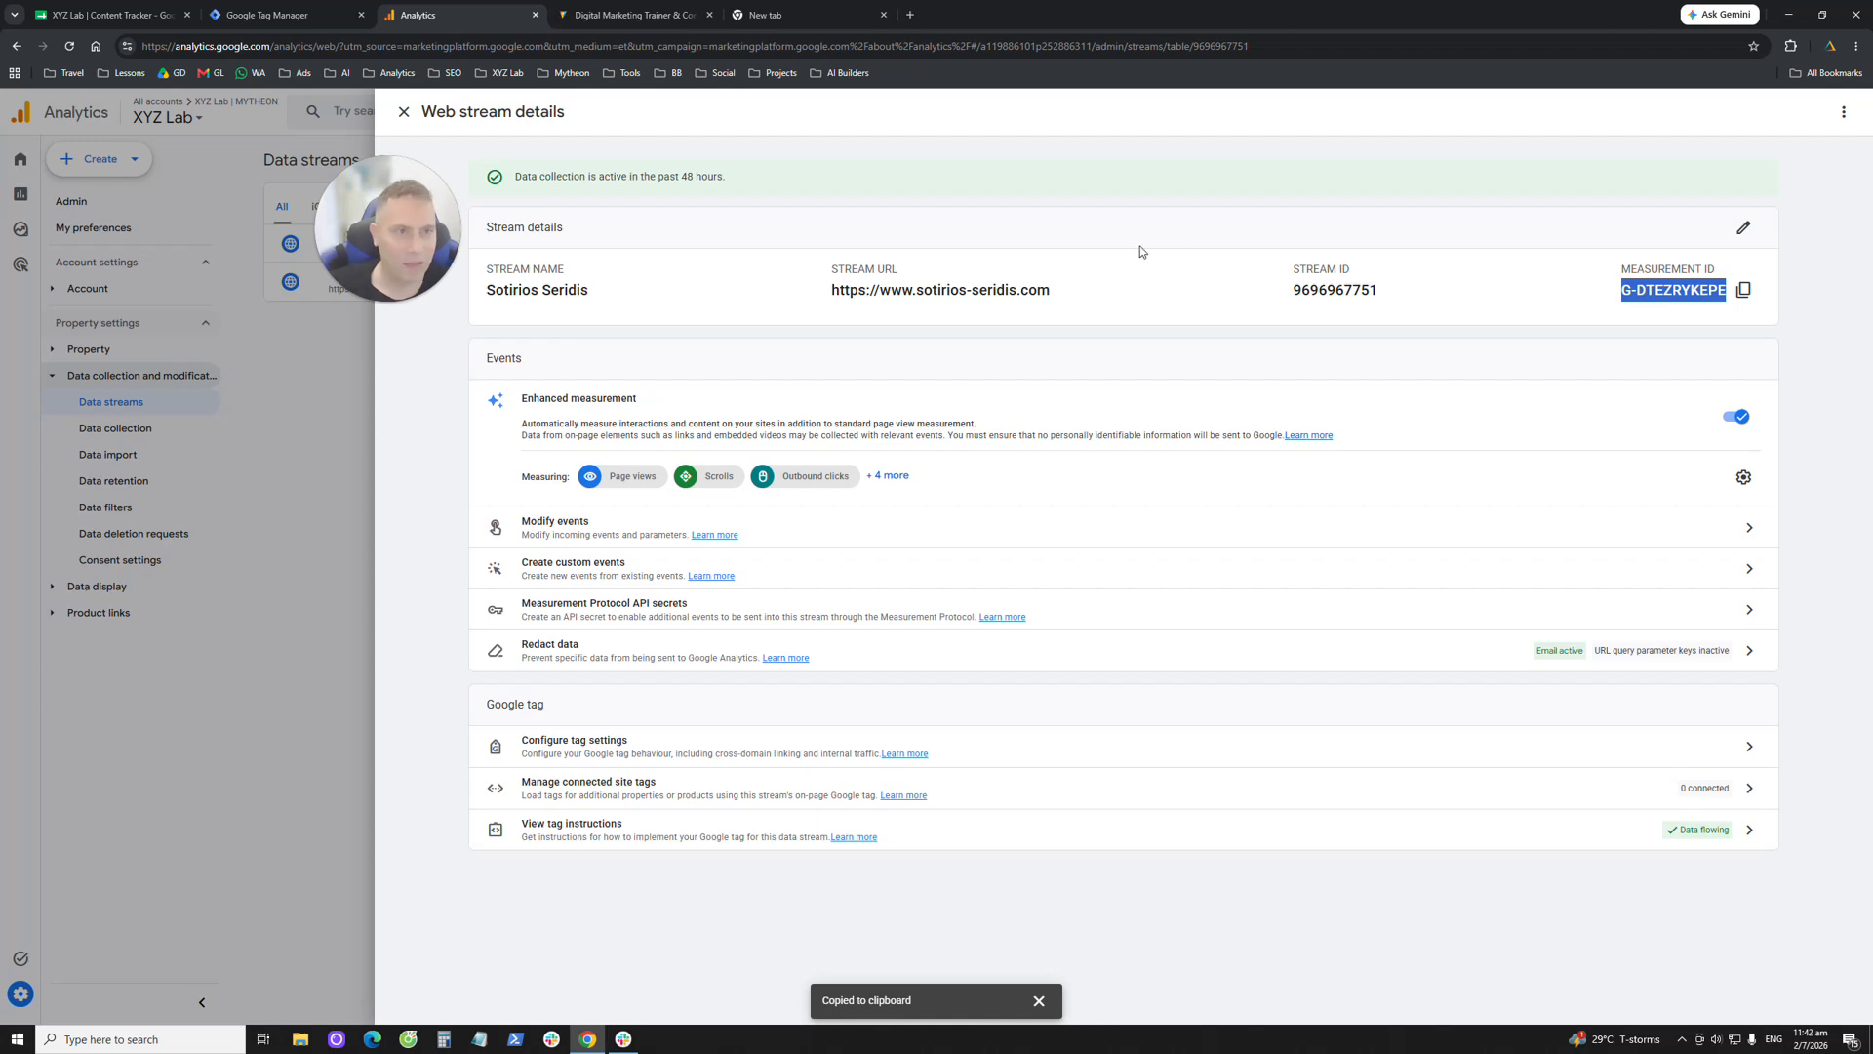
- Back on the website, inspect the page view hit in Tag Assistant and return to the list of Google tags found
click(683, 15)
click(1615, 314)
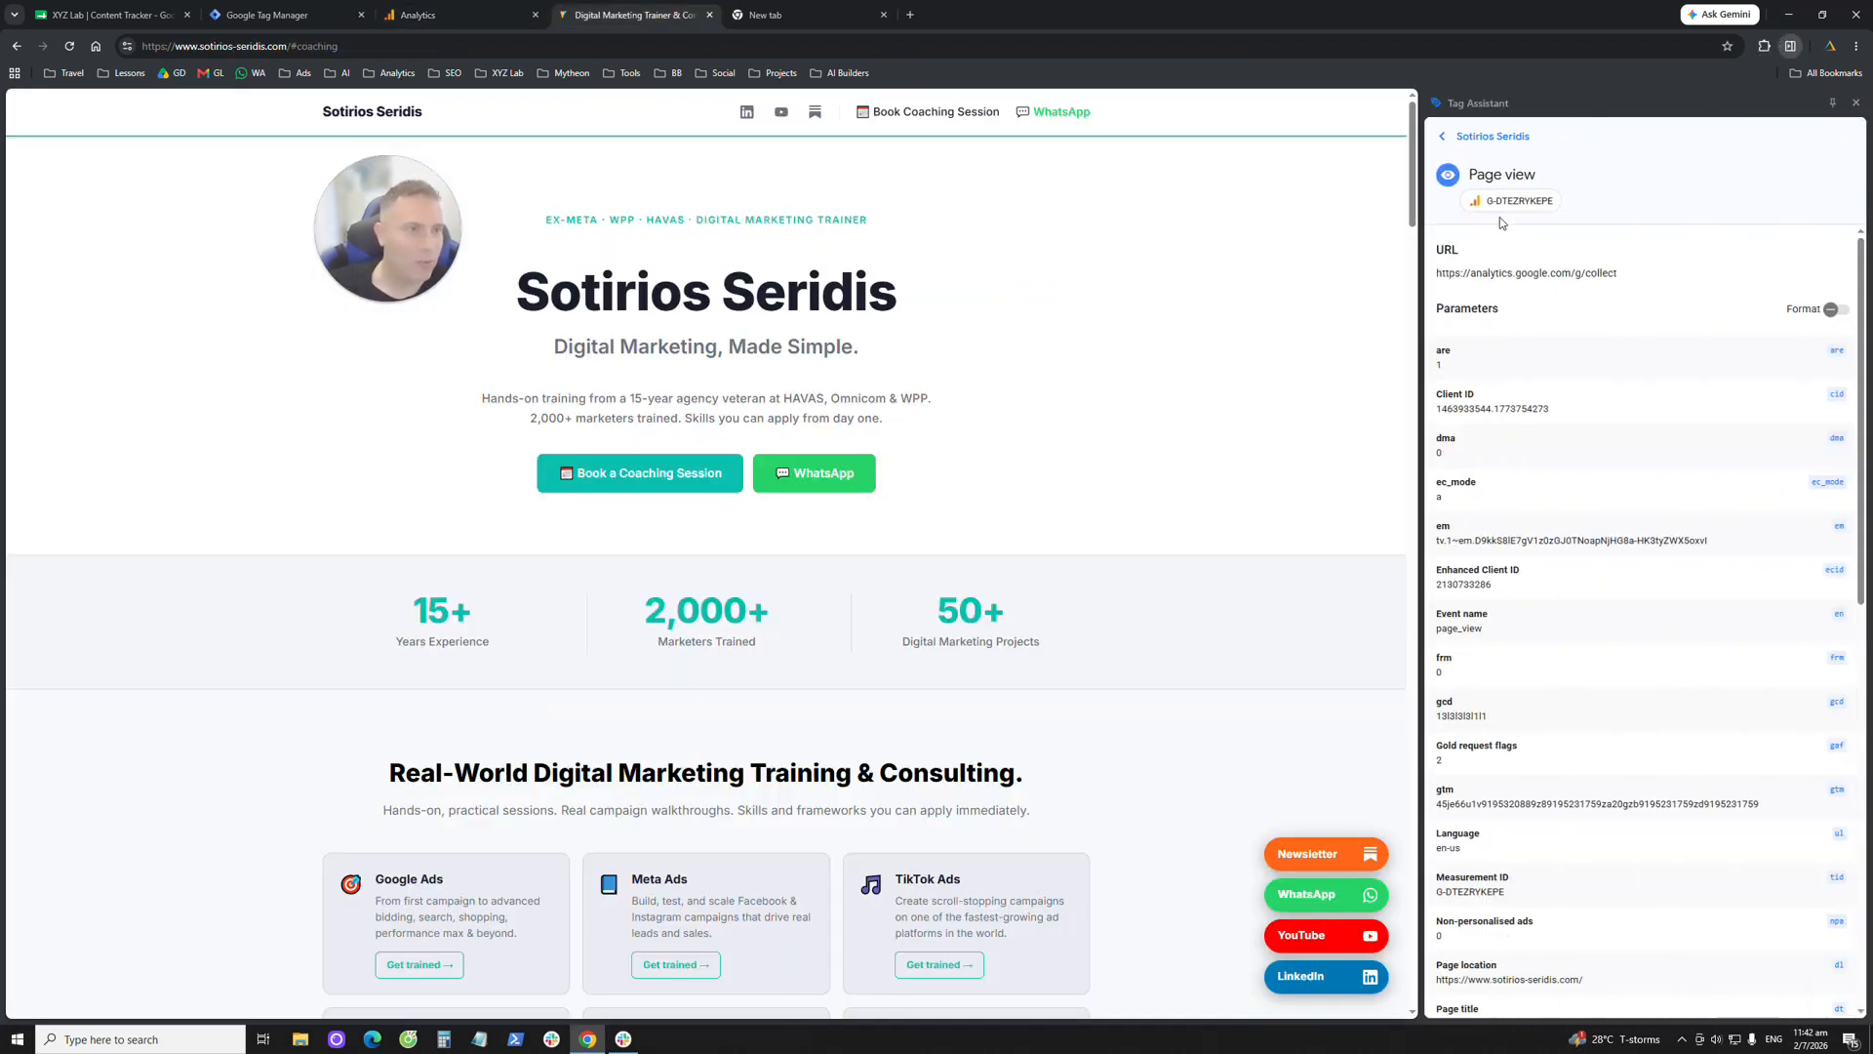
click(1446, 137)
click(1450, 141)
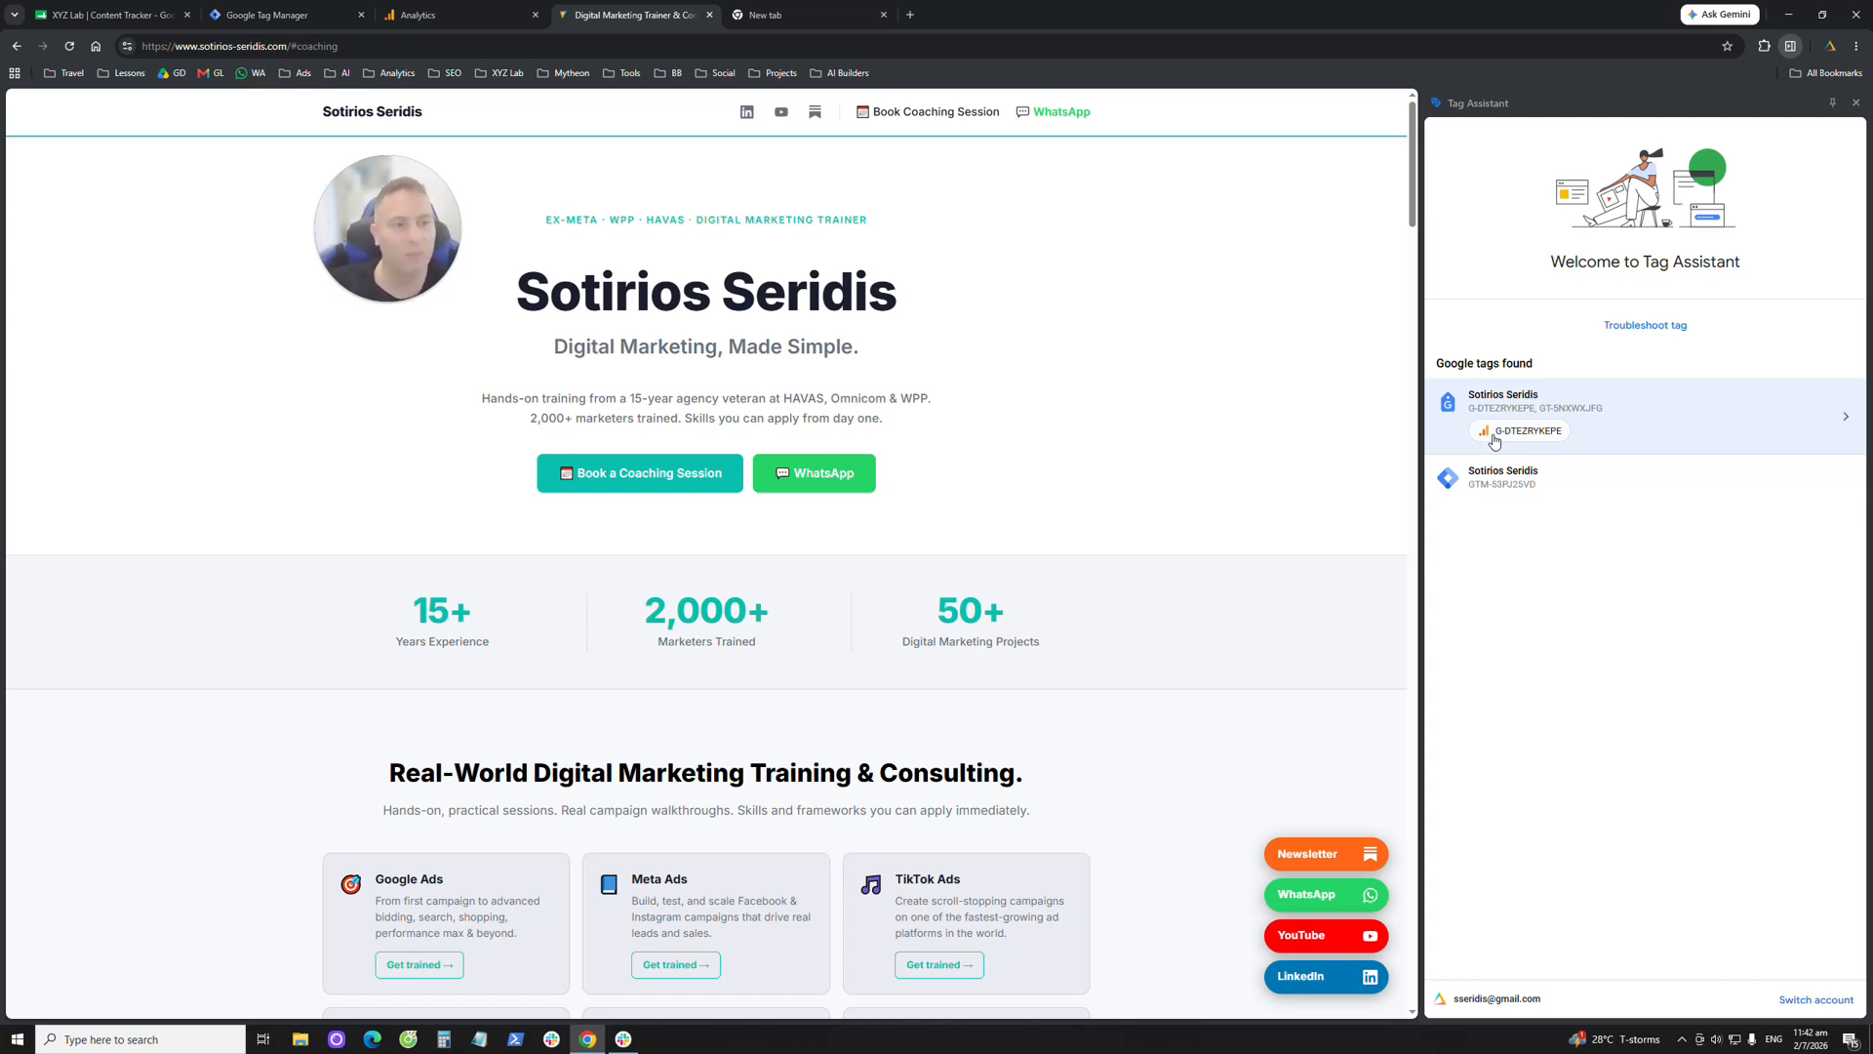
- Compare the tag's measurement ID with the stream details in Google Analytics and close Tag Assistant on the website
click(509, 6)
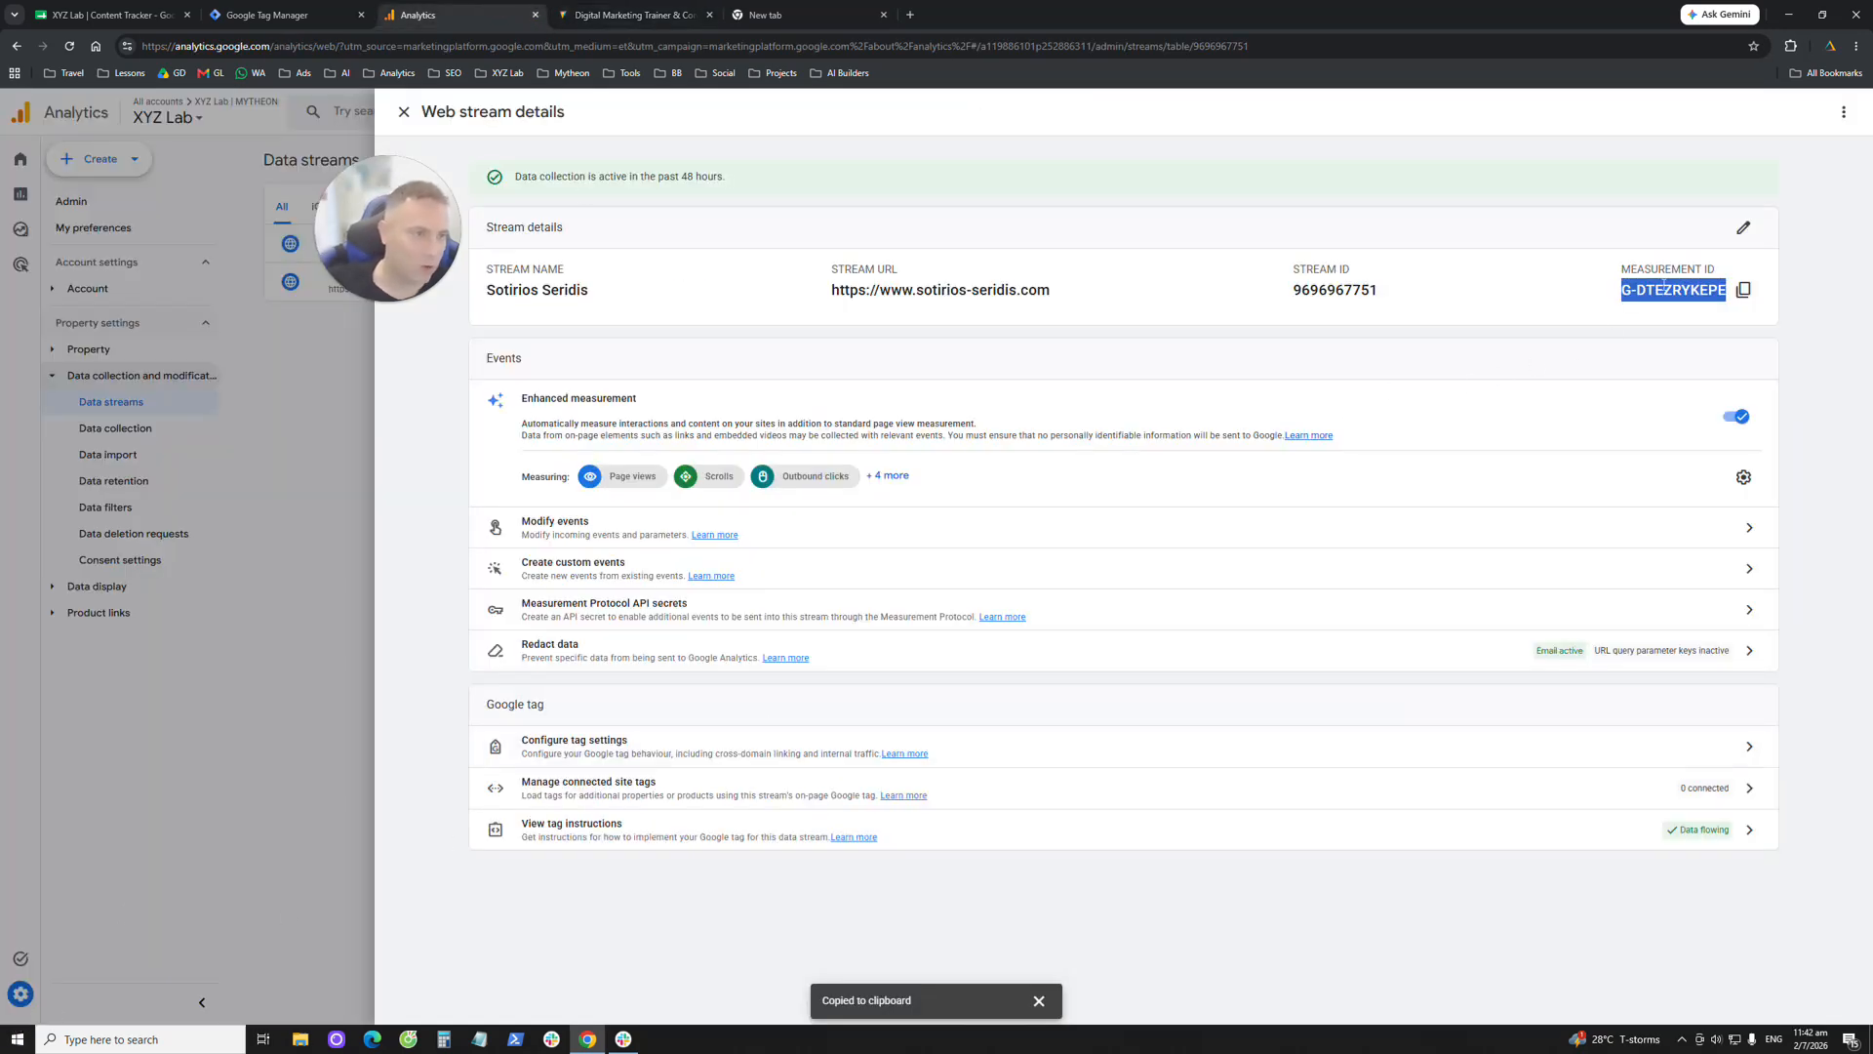
click(654, 5)
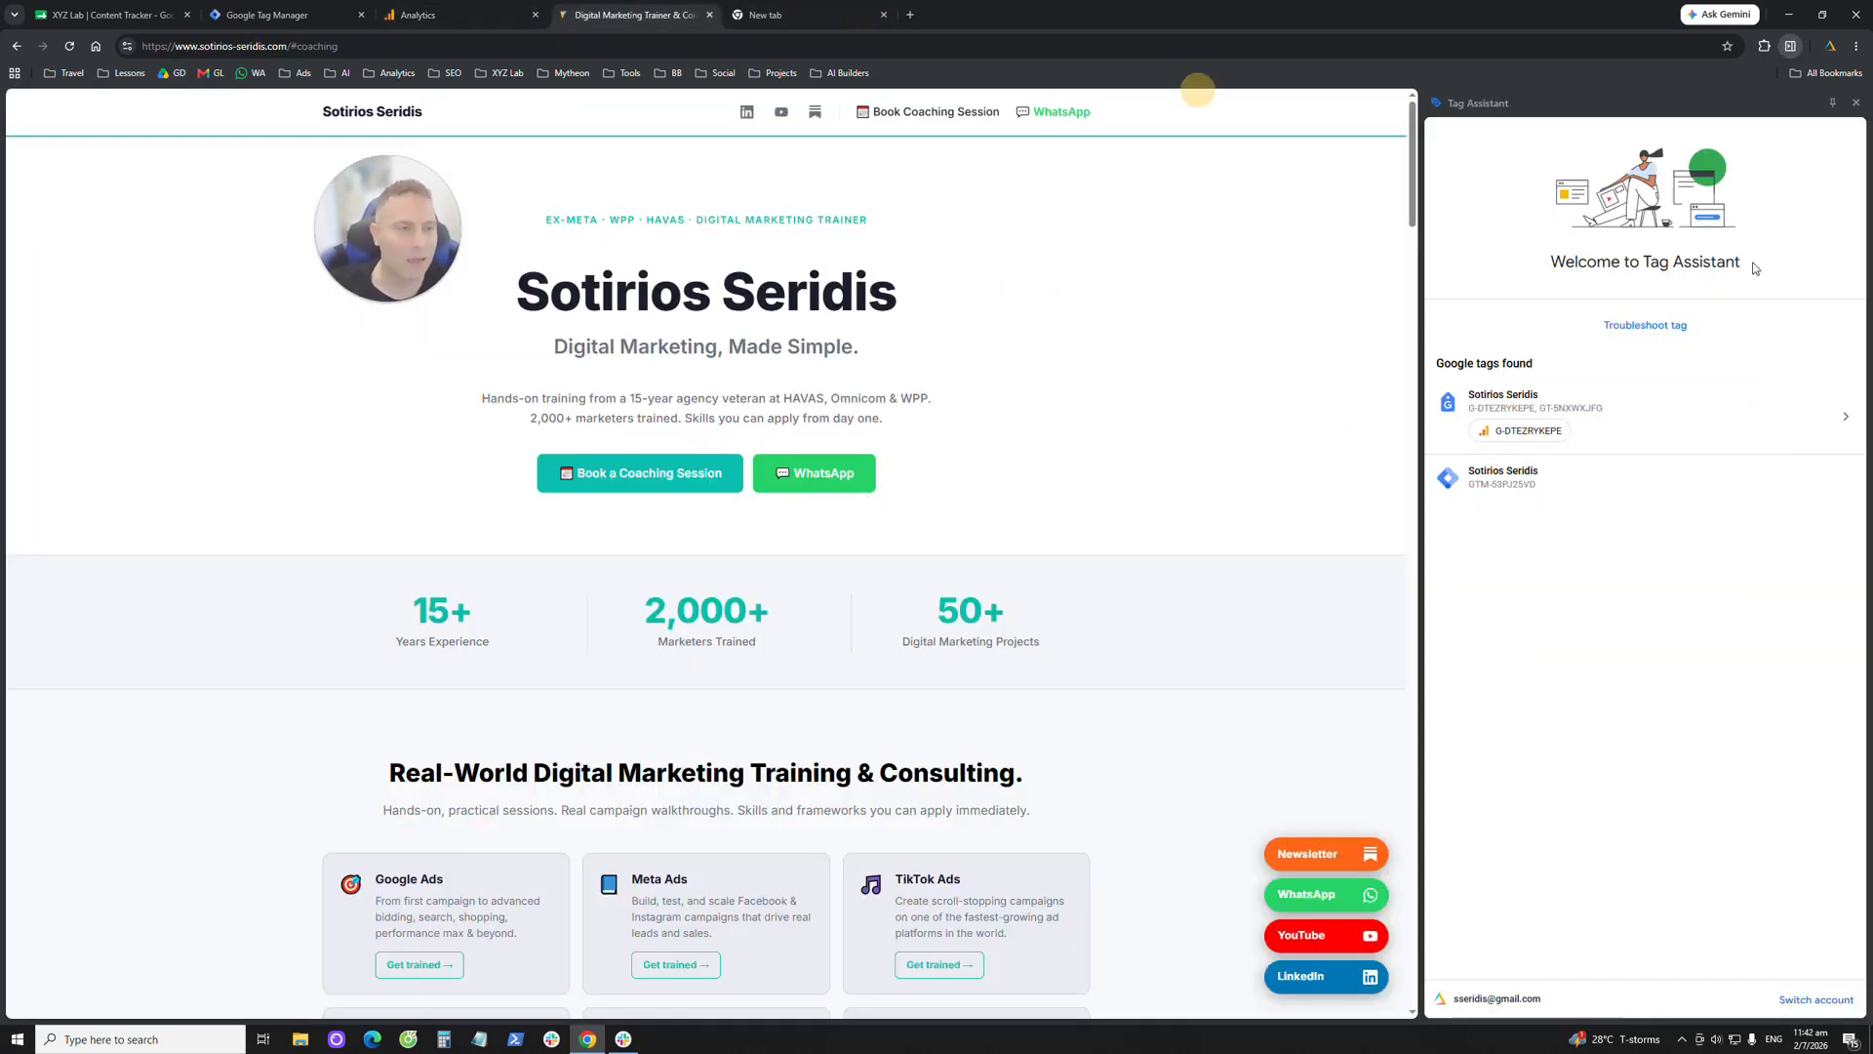
click(1863, 108)
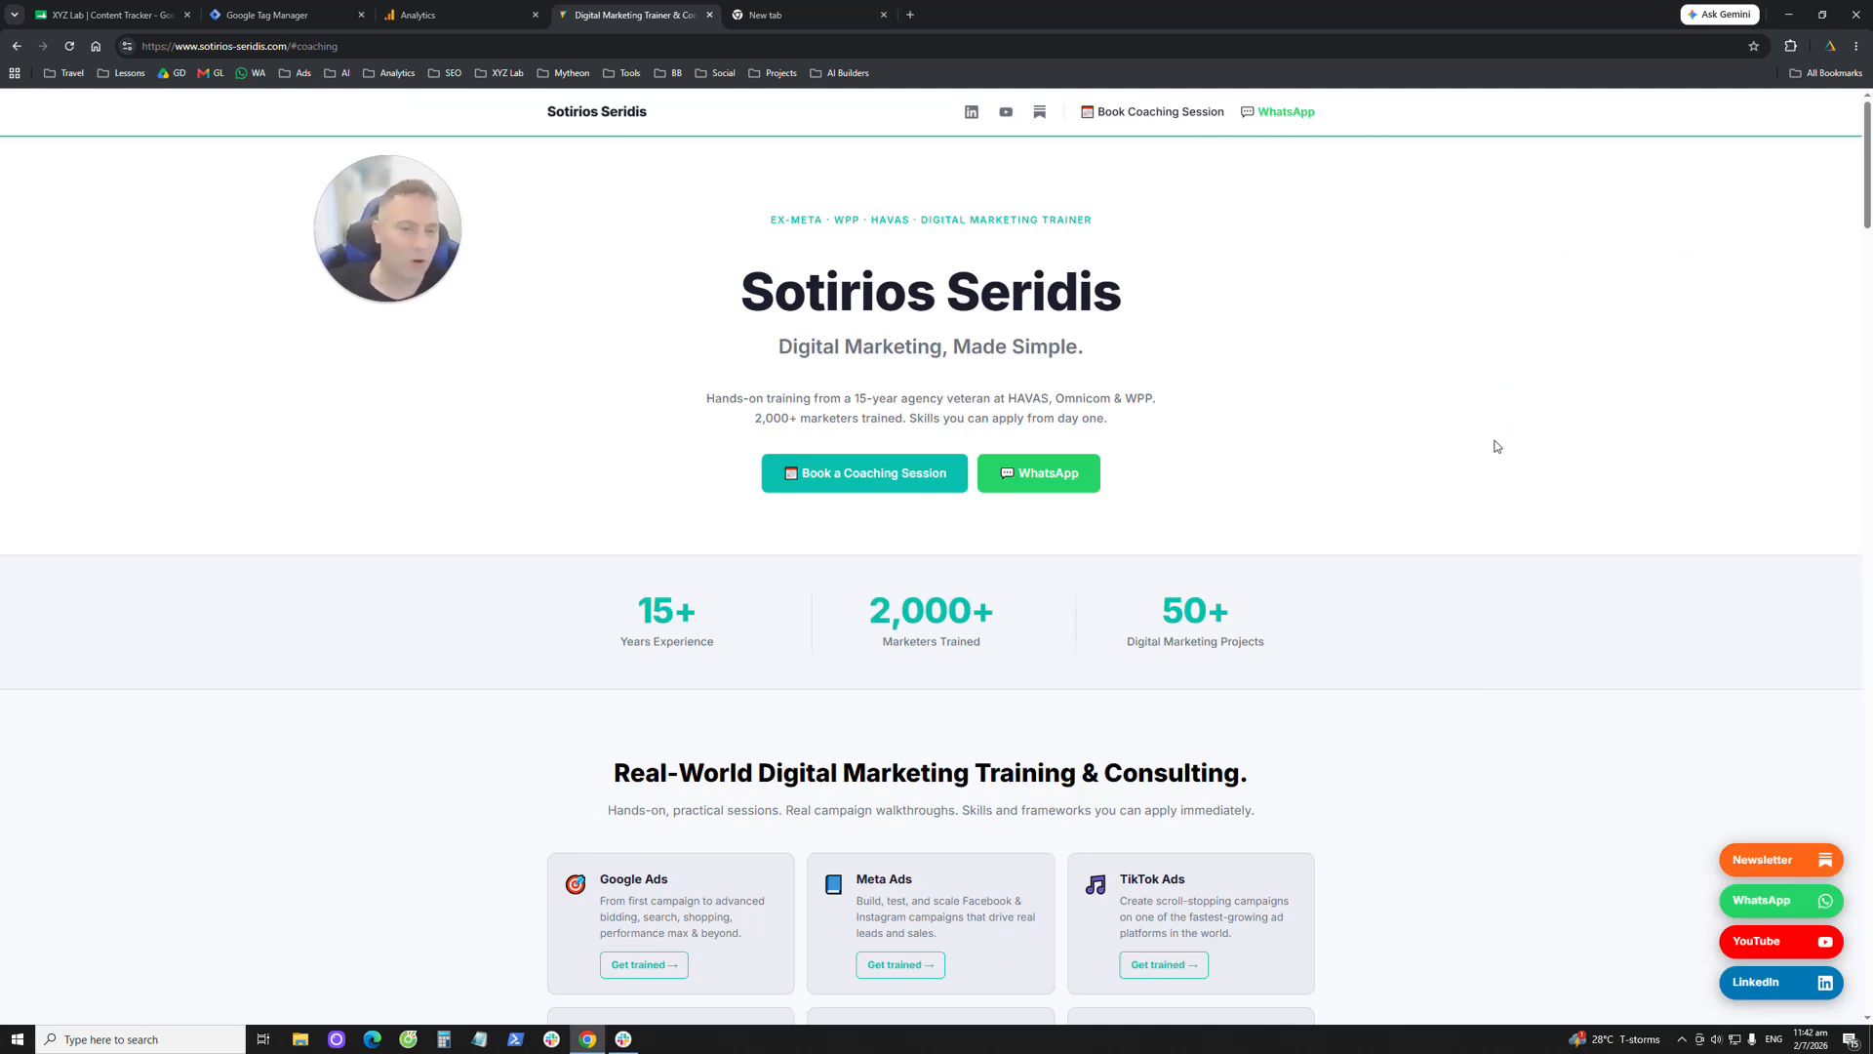
- In Google Analytics, close the web stream details and open the Realtime overview report for the property
click(488, 14)
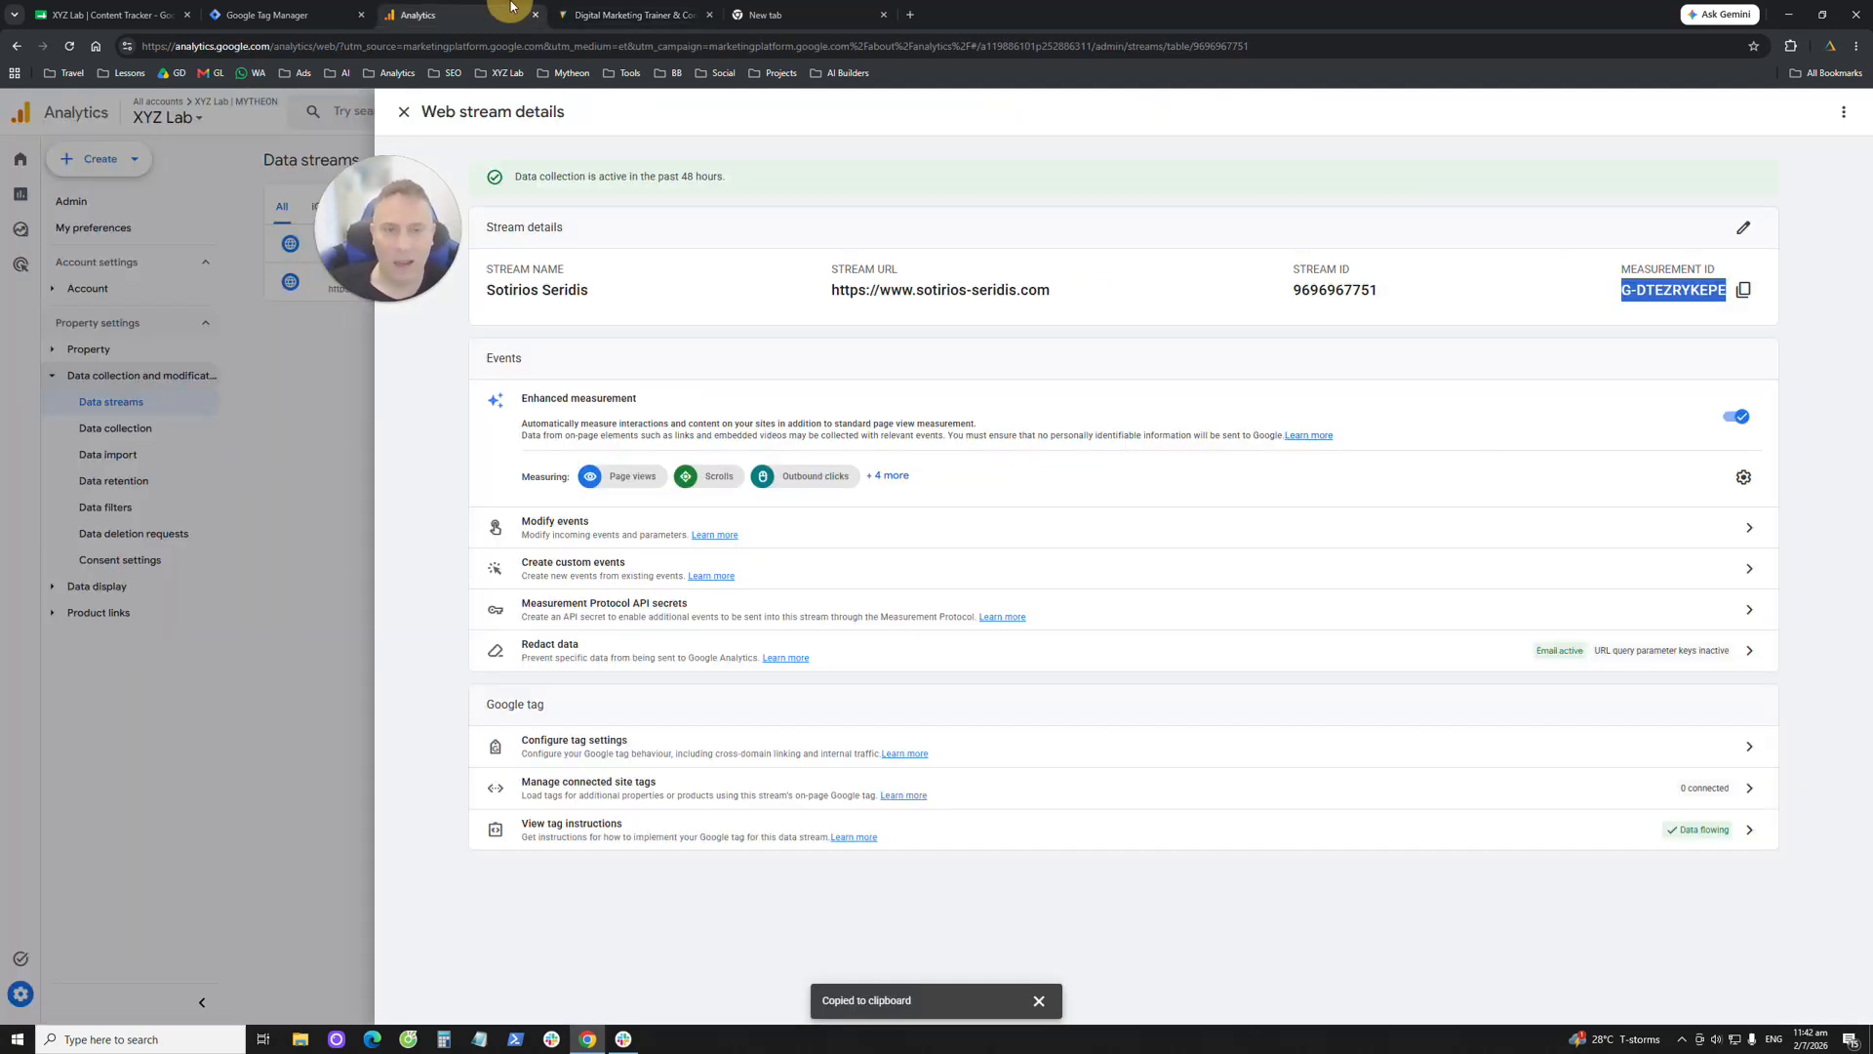
click(399, 117)
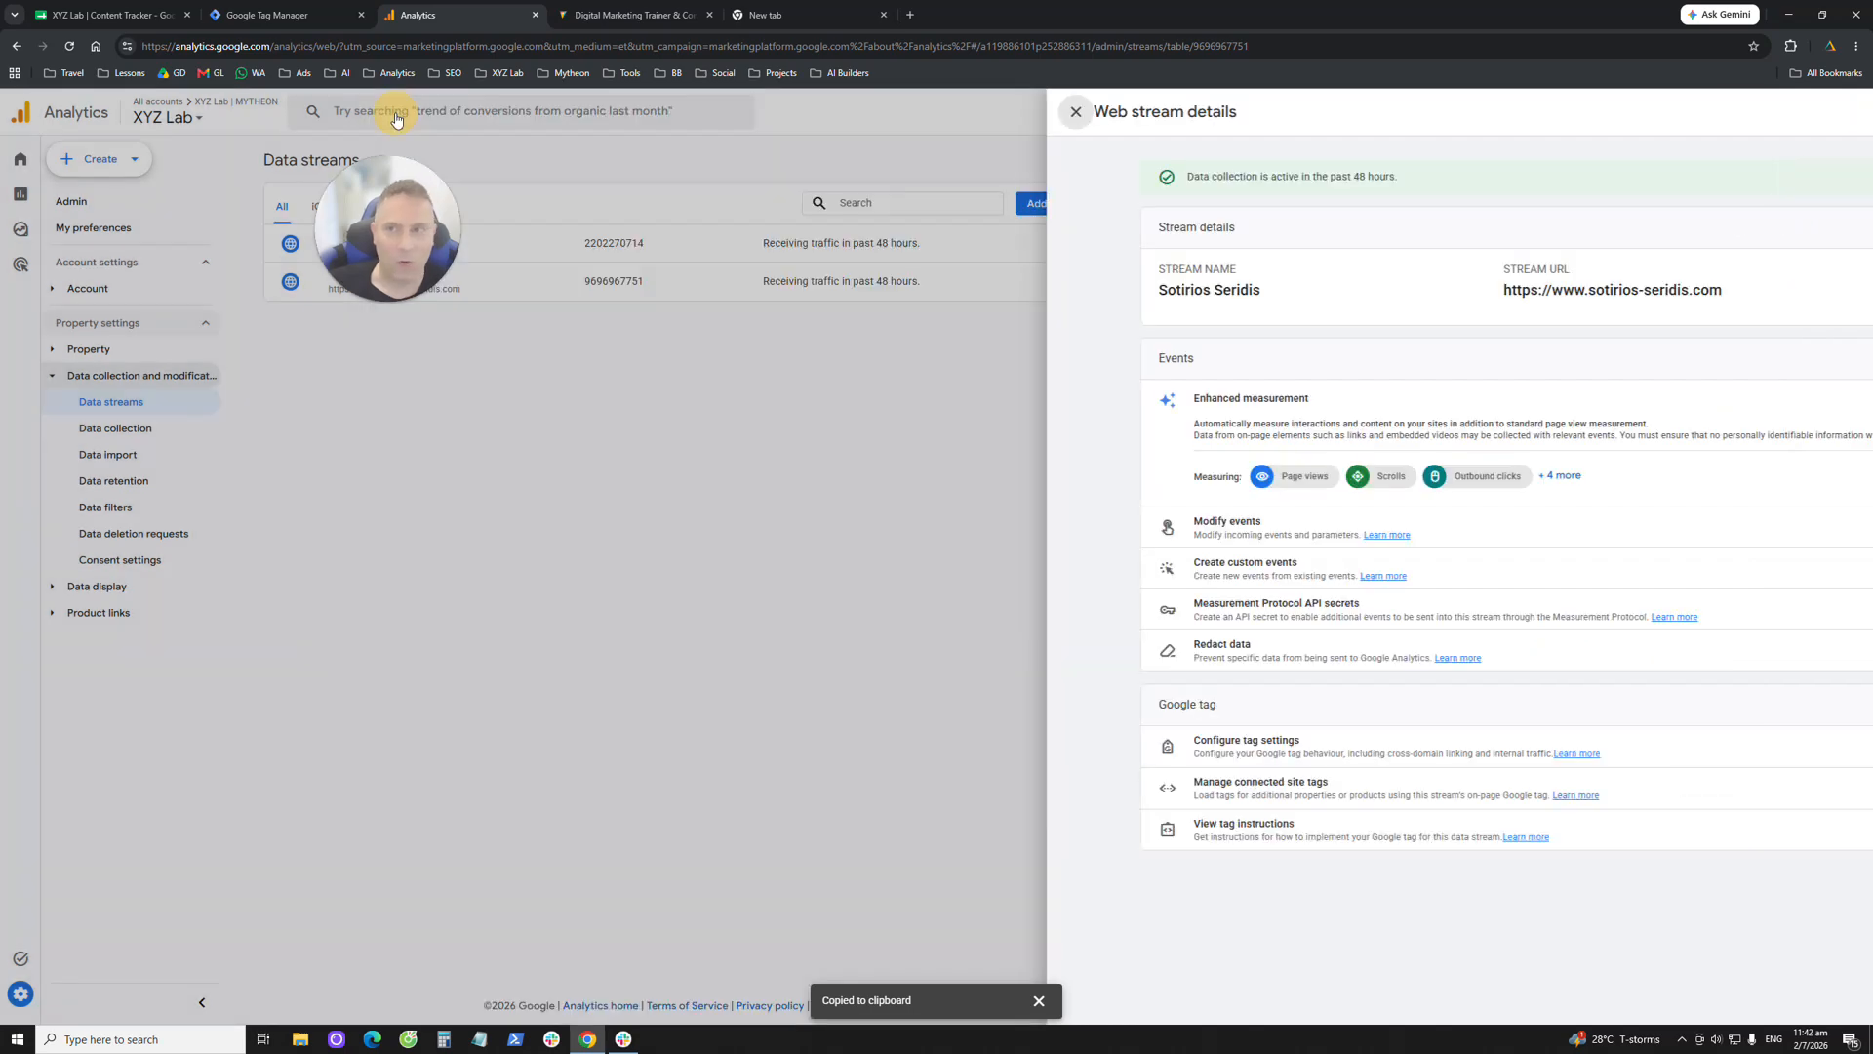
click(675, 9)
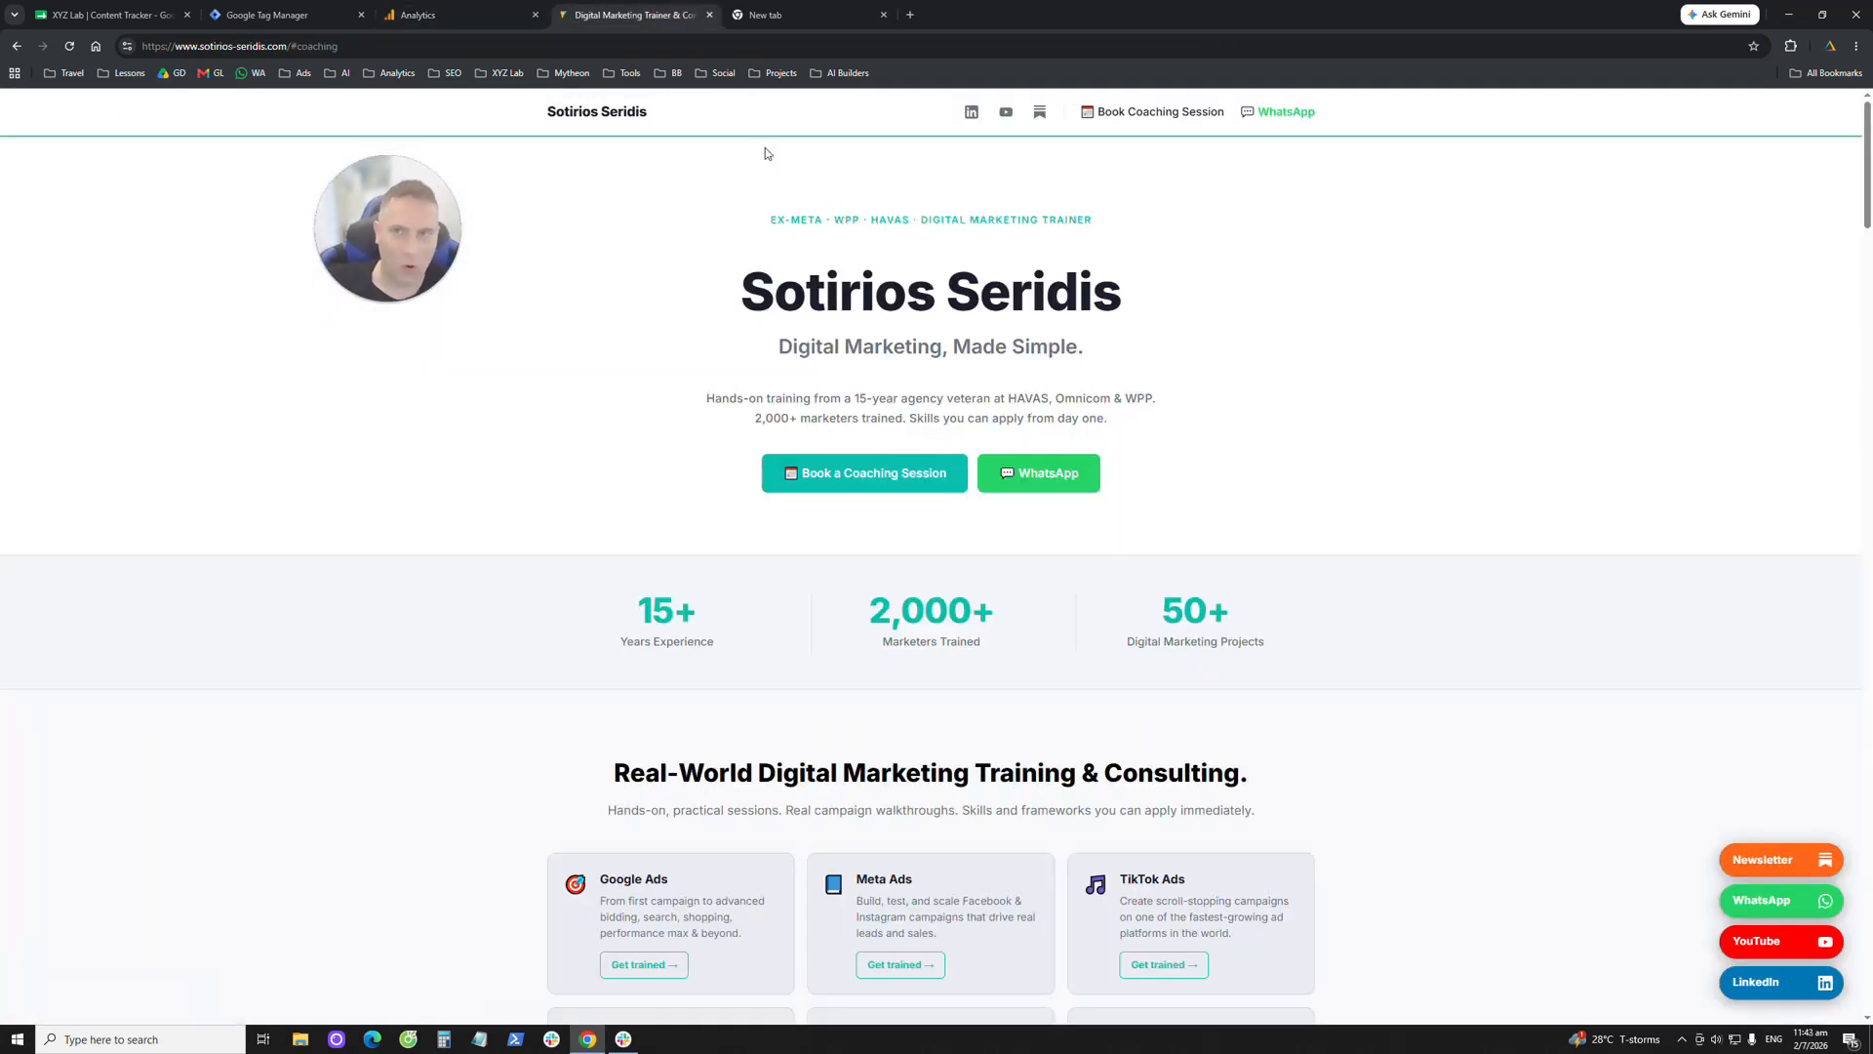
click(463, 15)
click(20, 195)
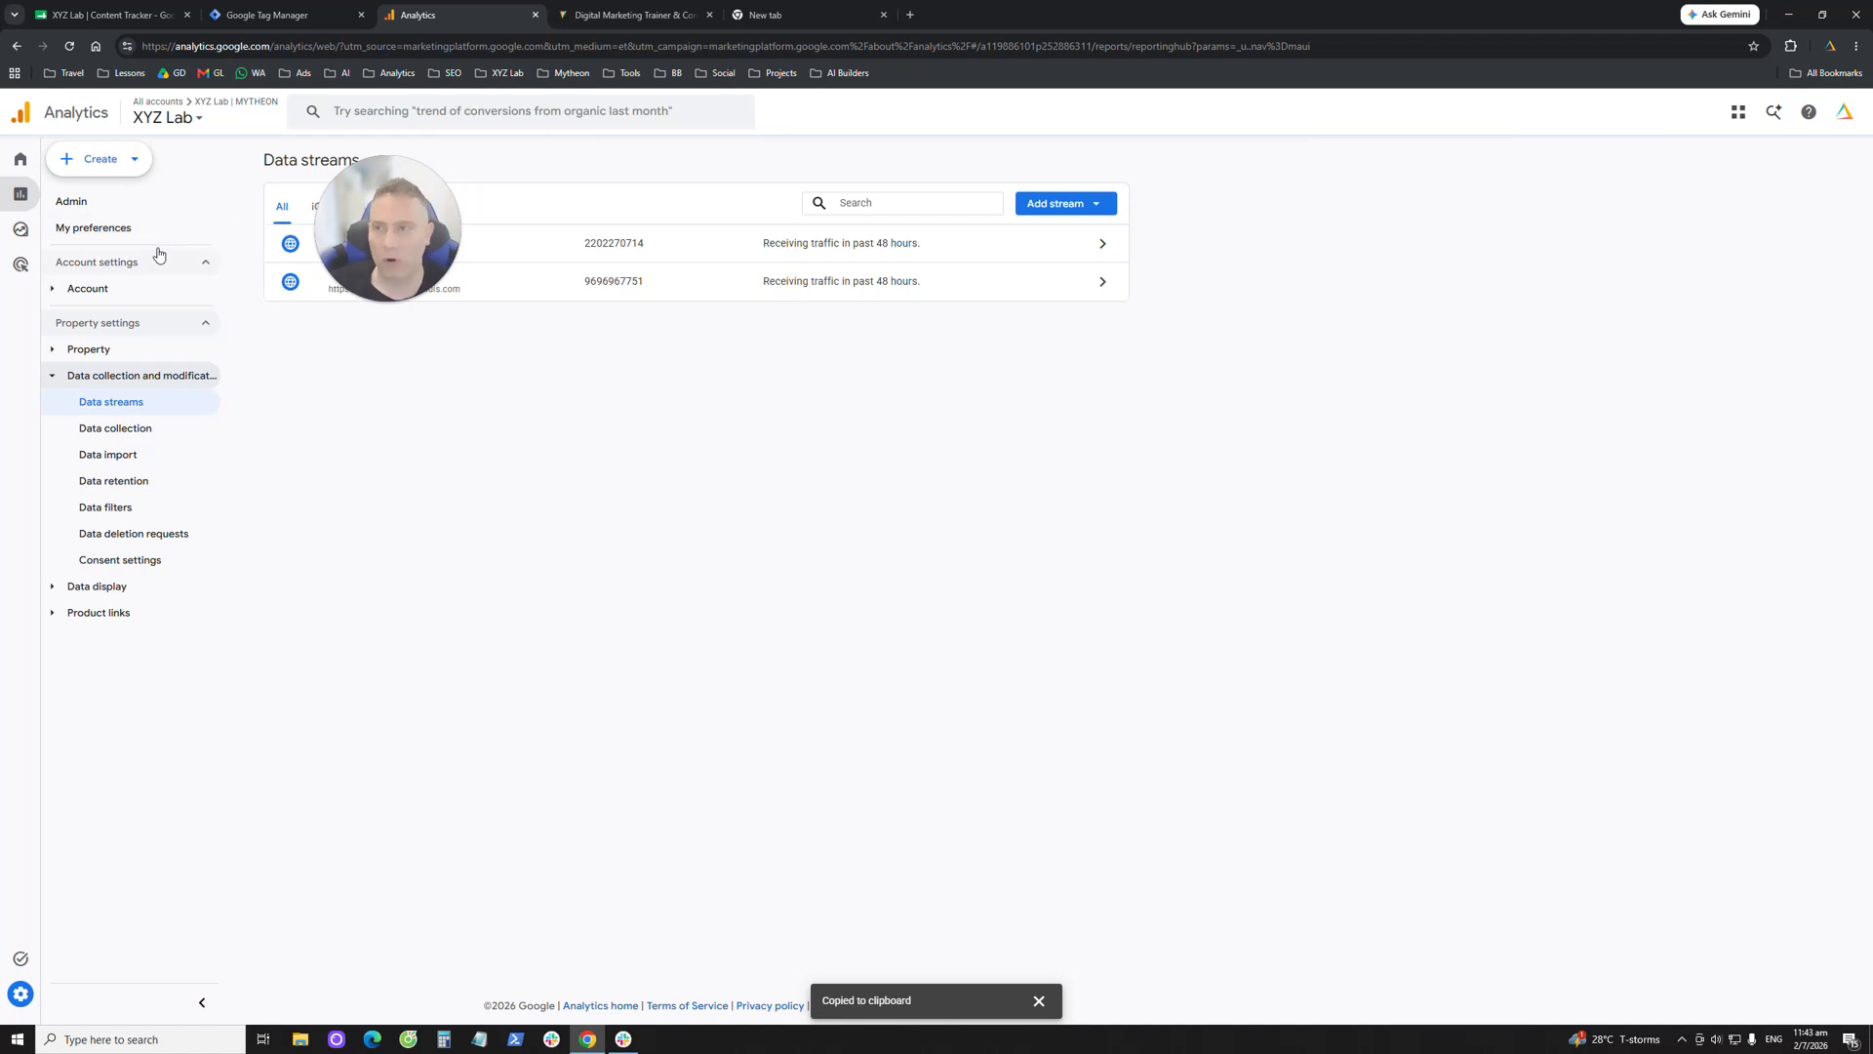
click(123, 209)
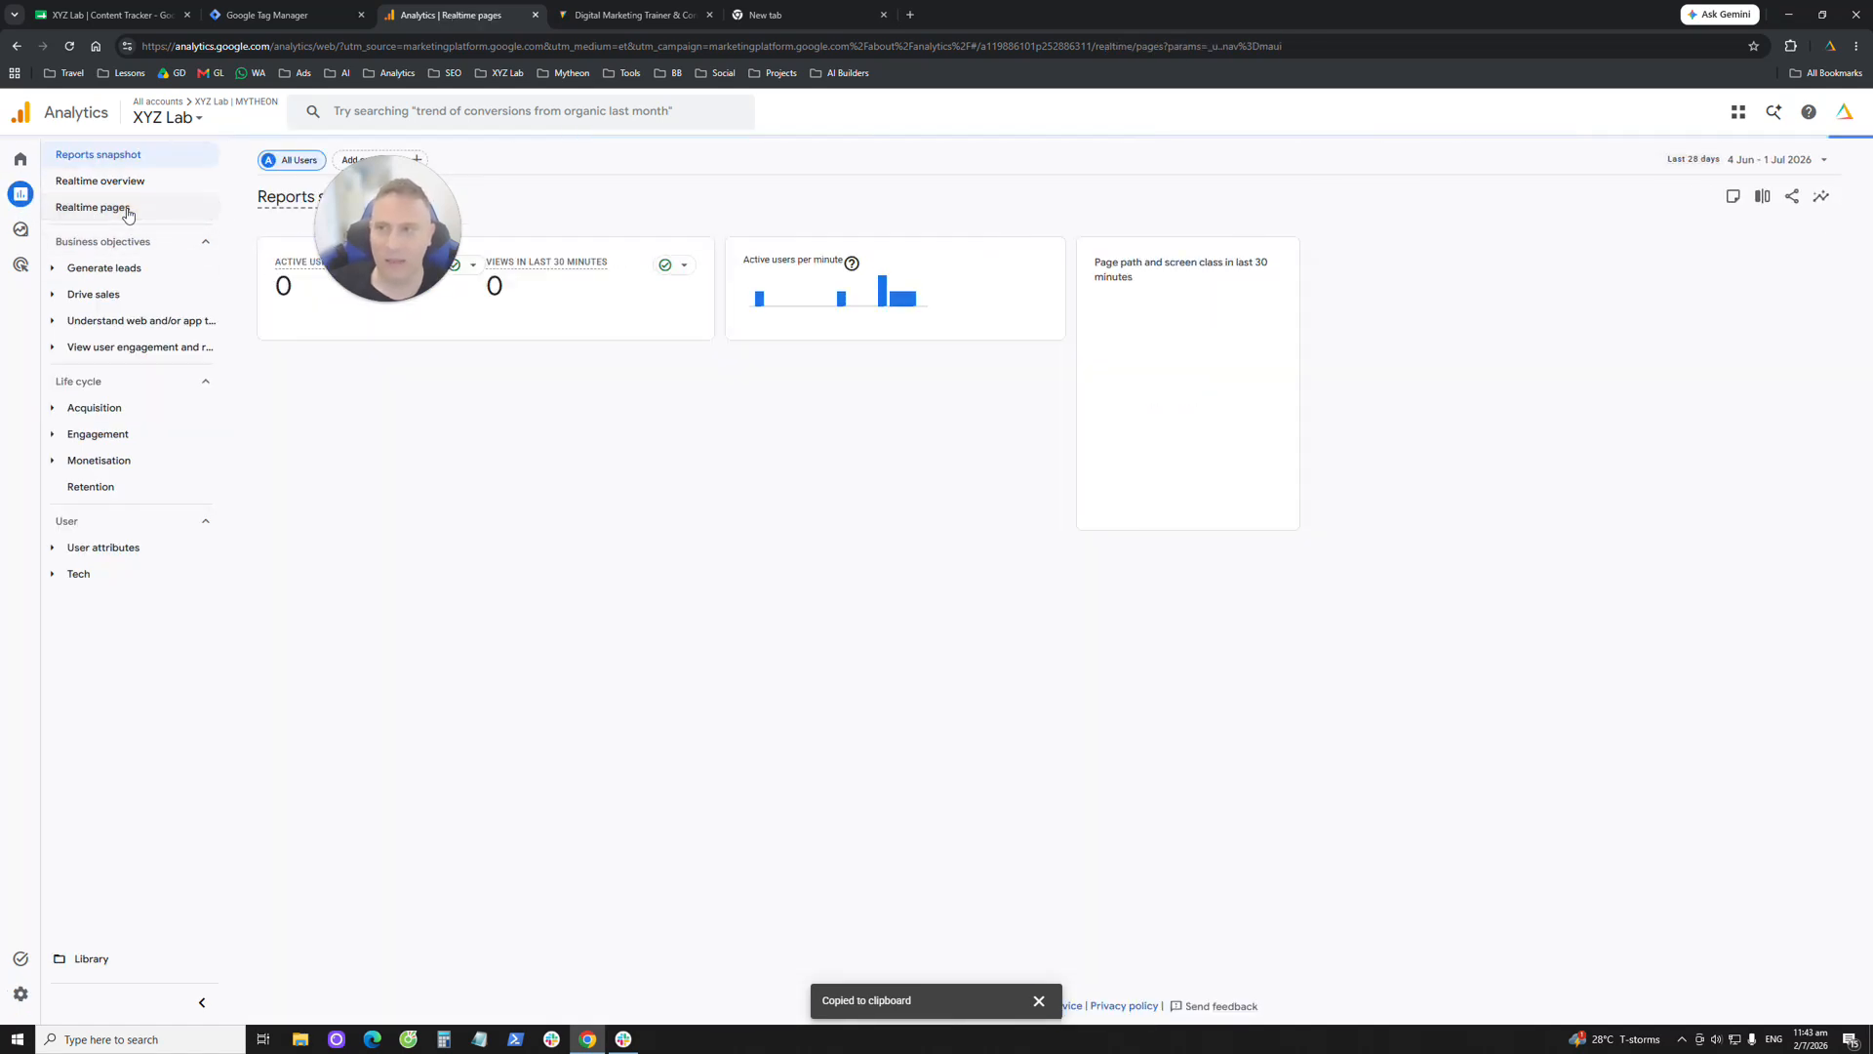
click(137, 182)
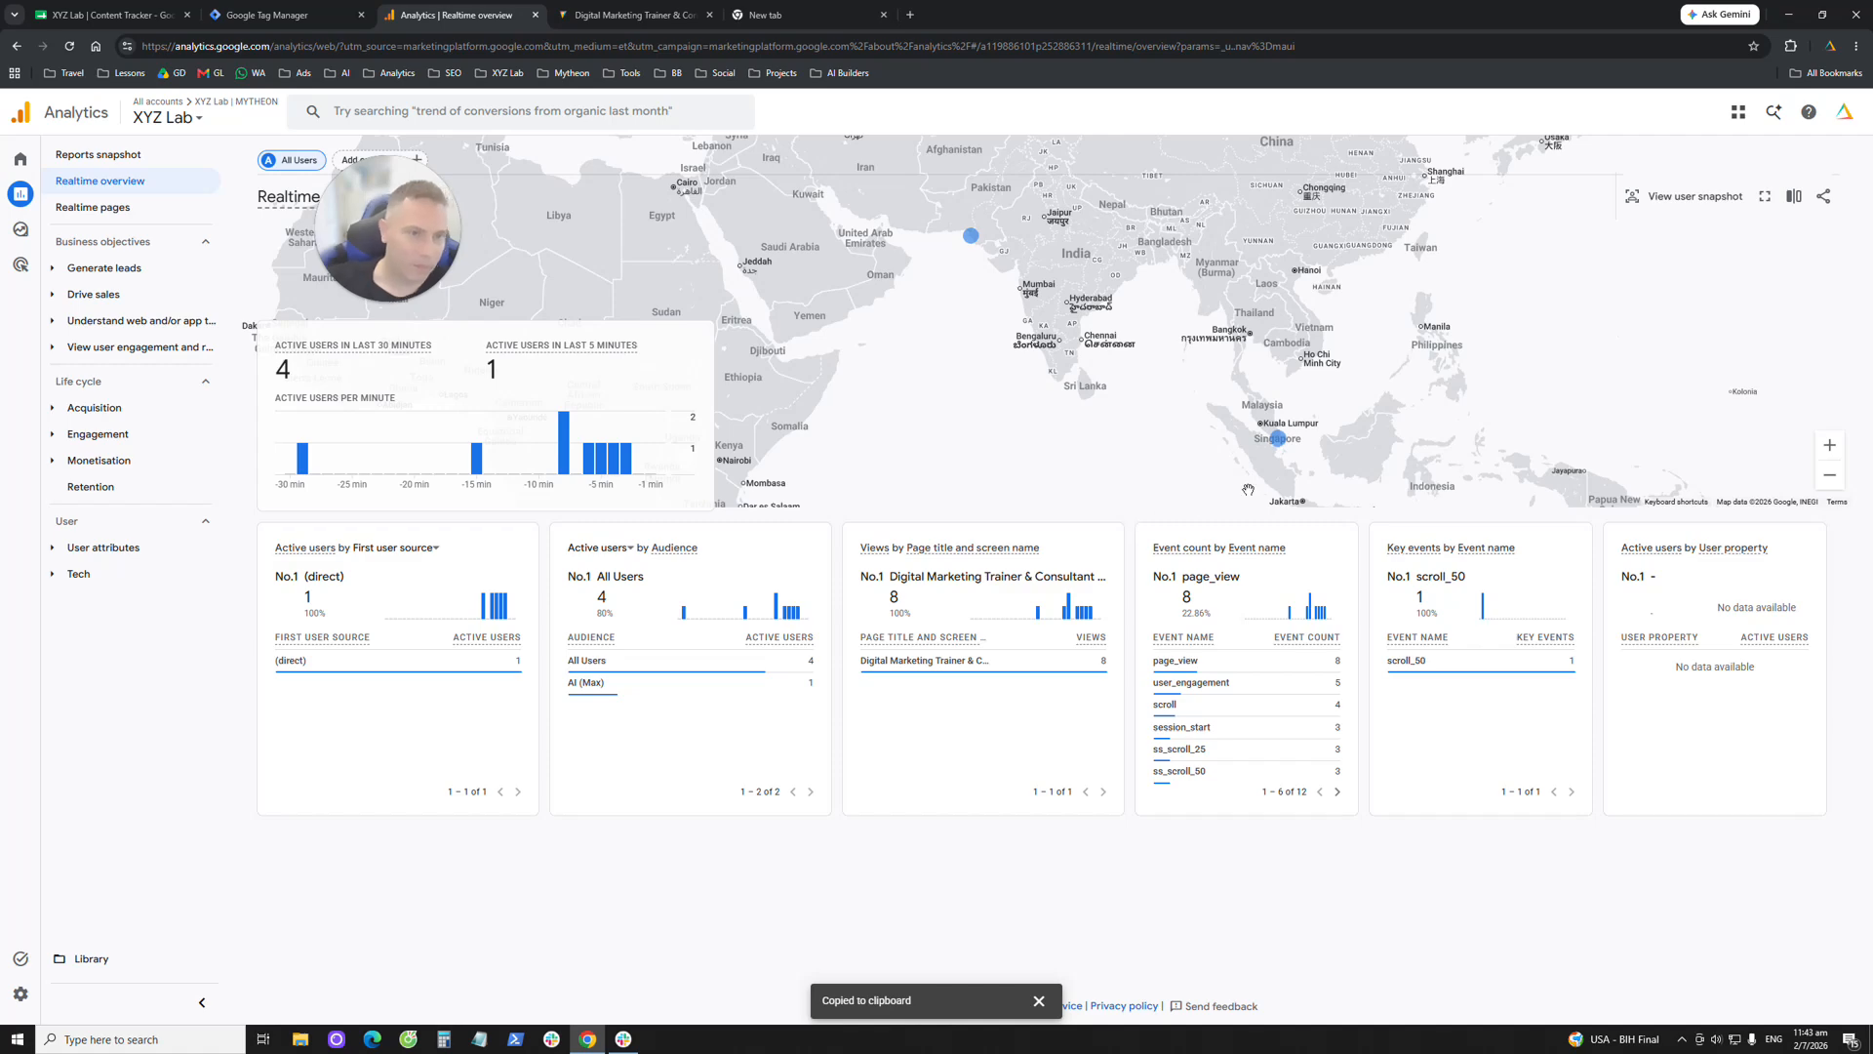
click(627, 15)
click(474, 15)
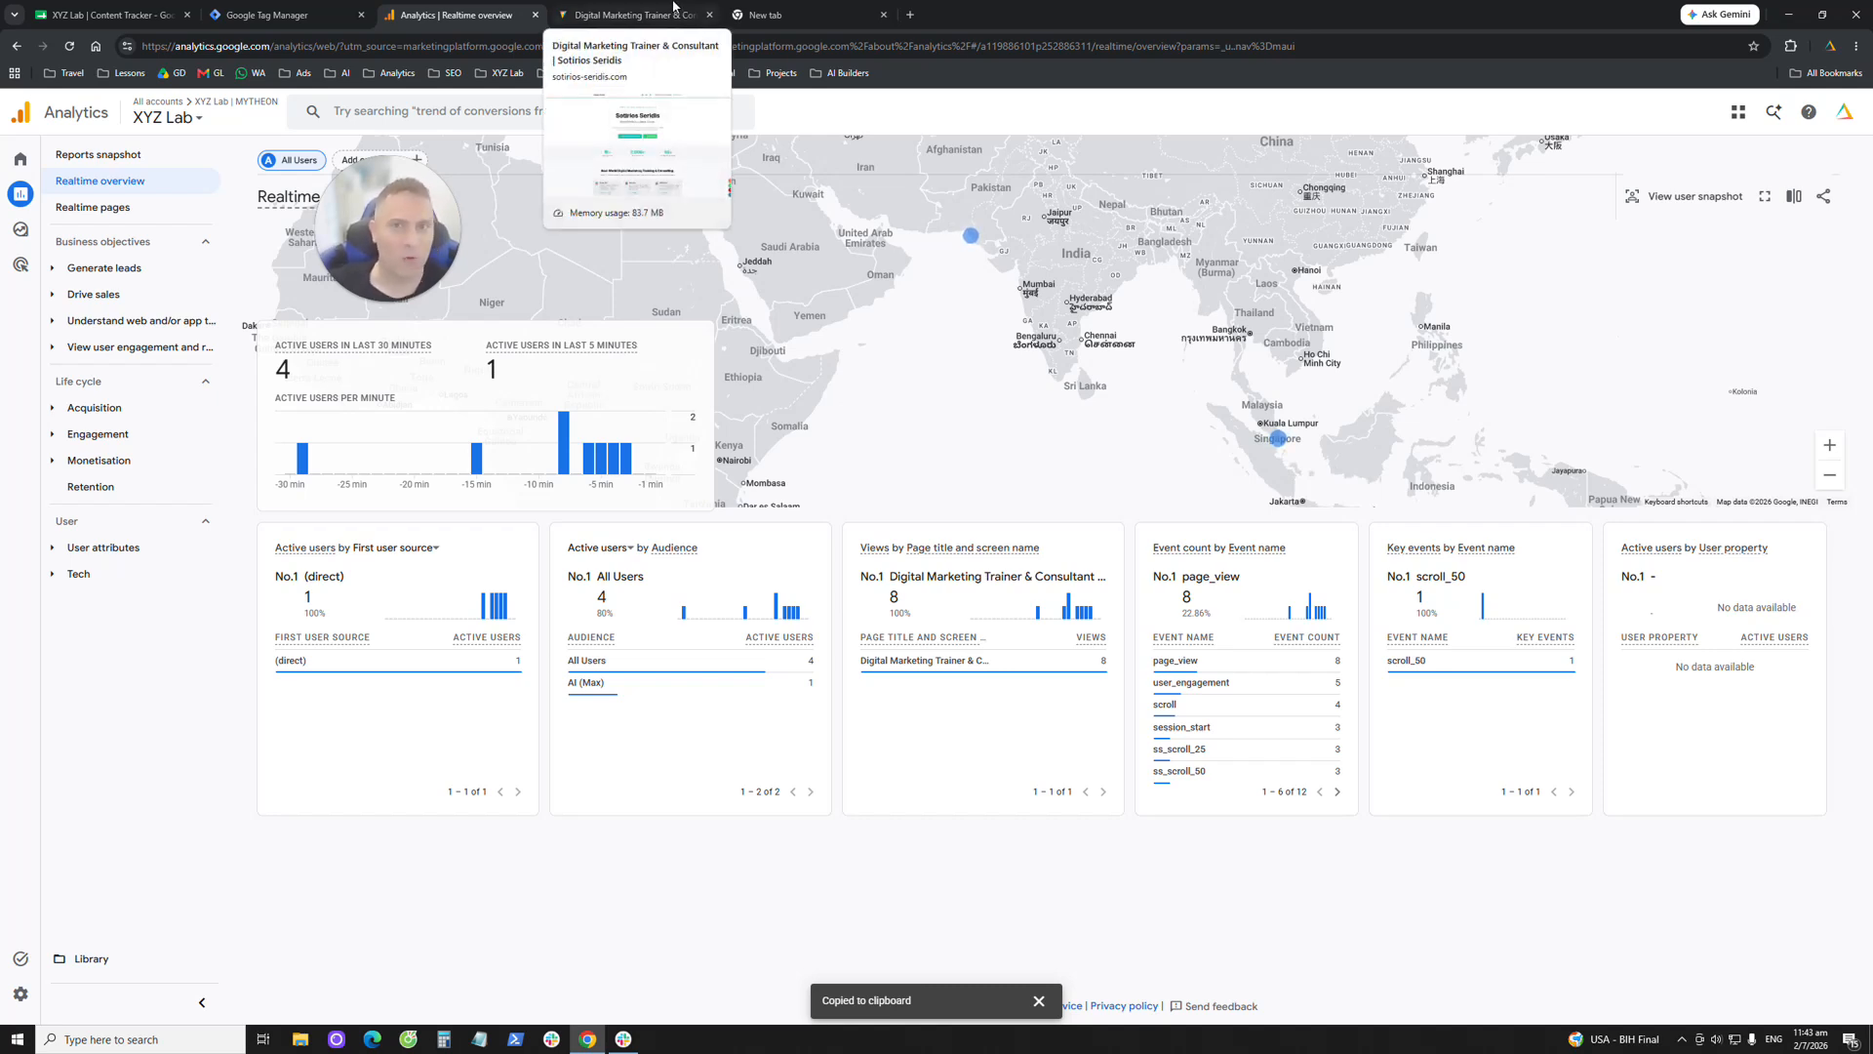
click(594, 8)
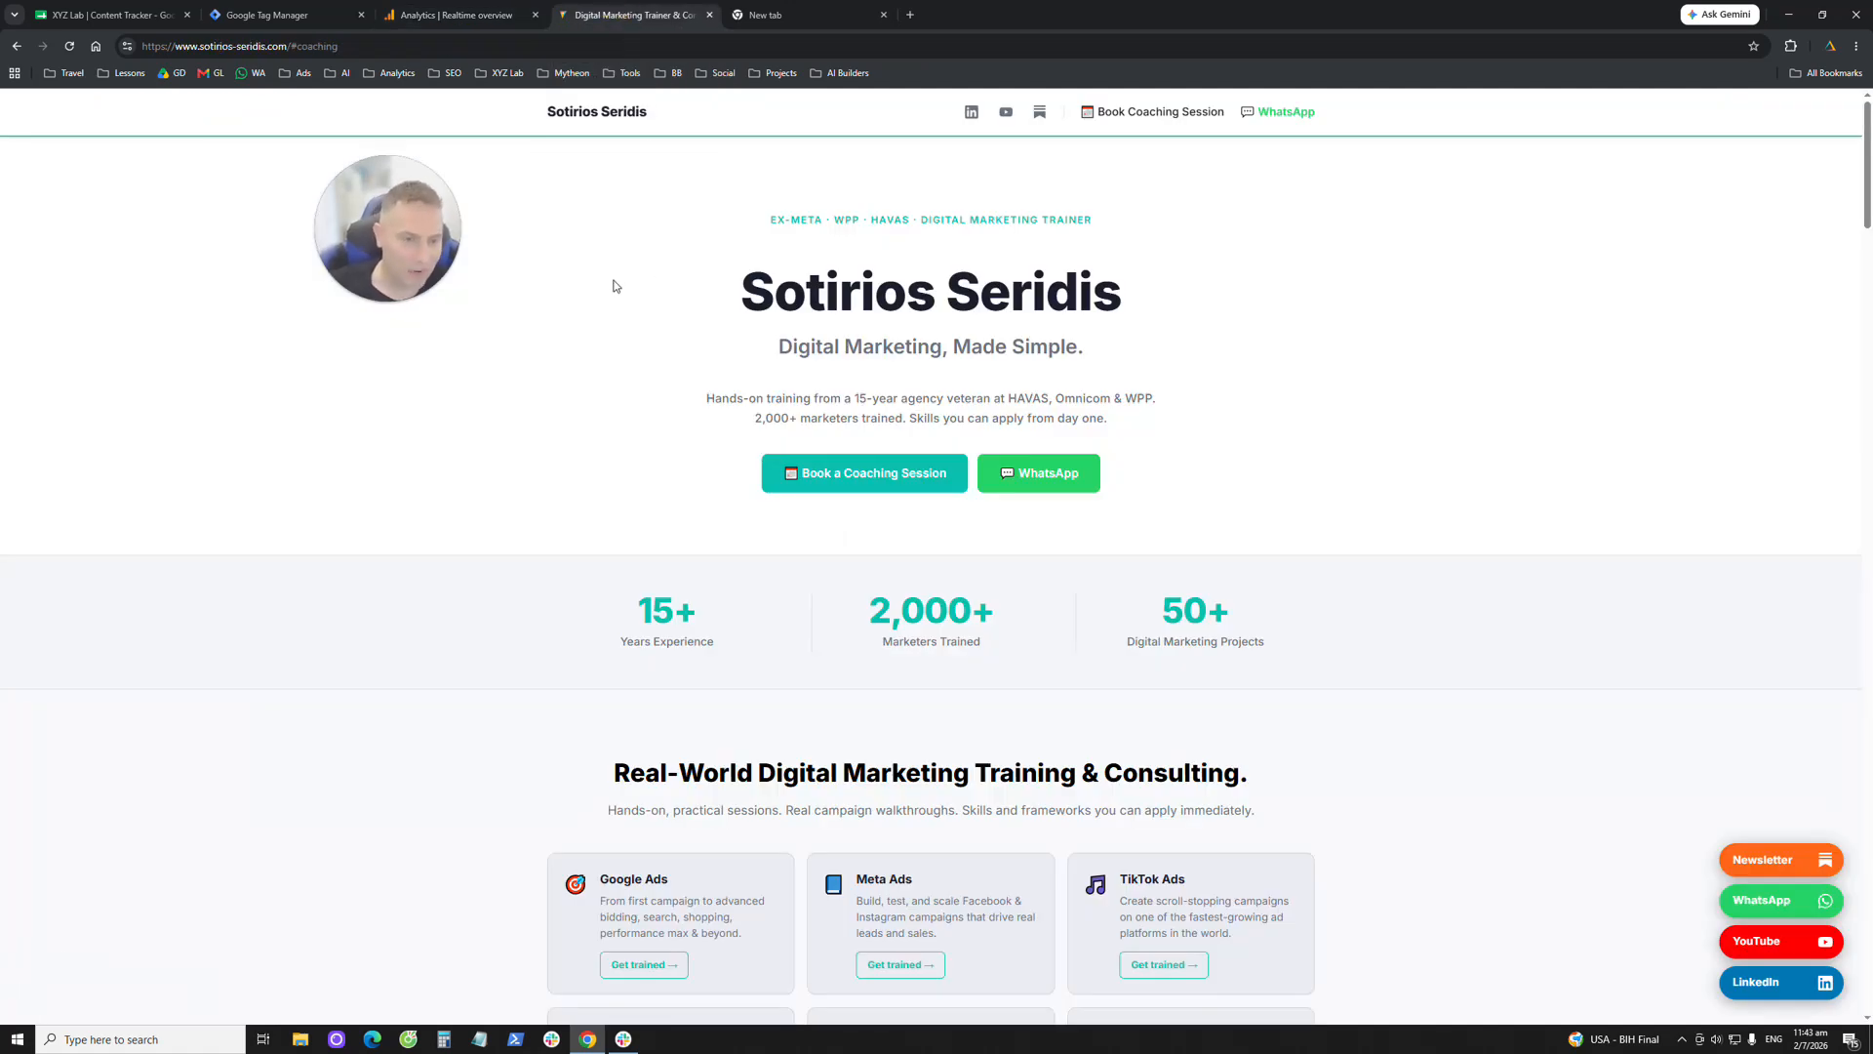
- Switch to Google Tag Manager, start preview mode for the website's container, and connect Tag Assistant using the website's copied base URL
click(319, 17)
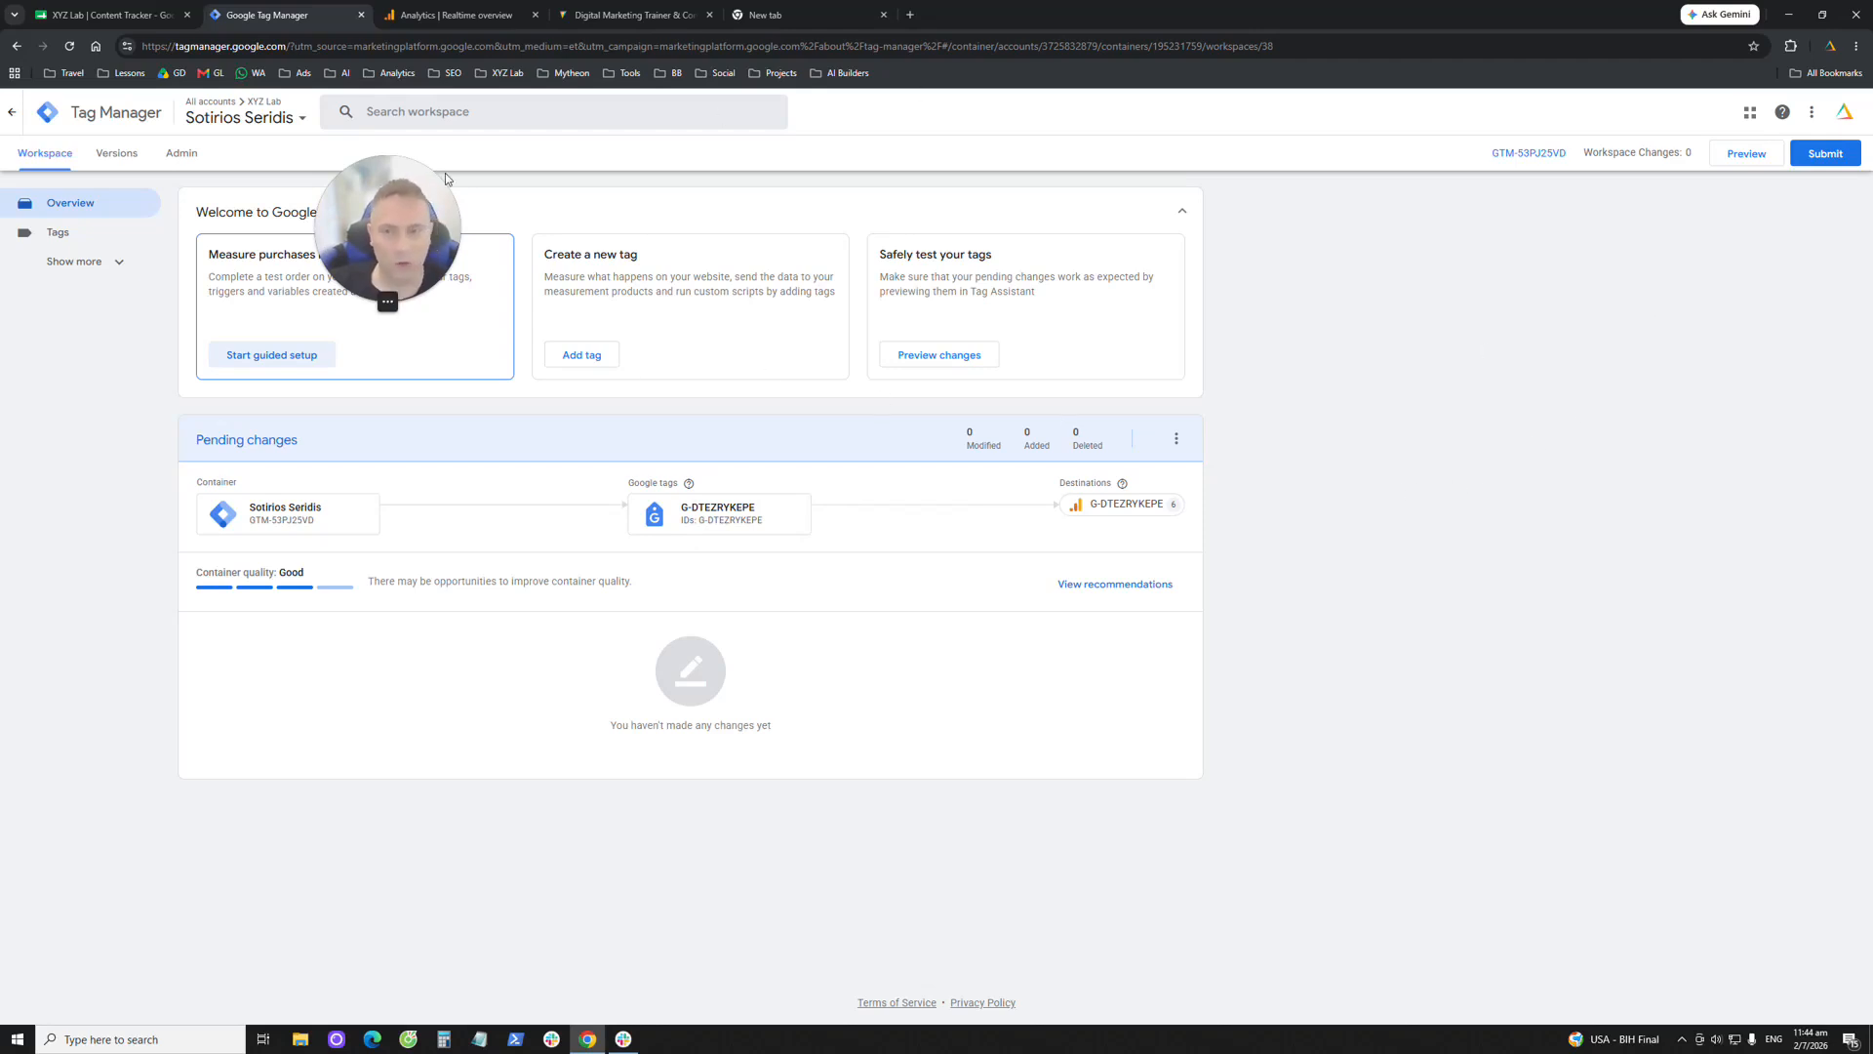
click(1745, 159)
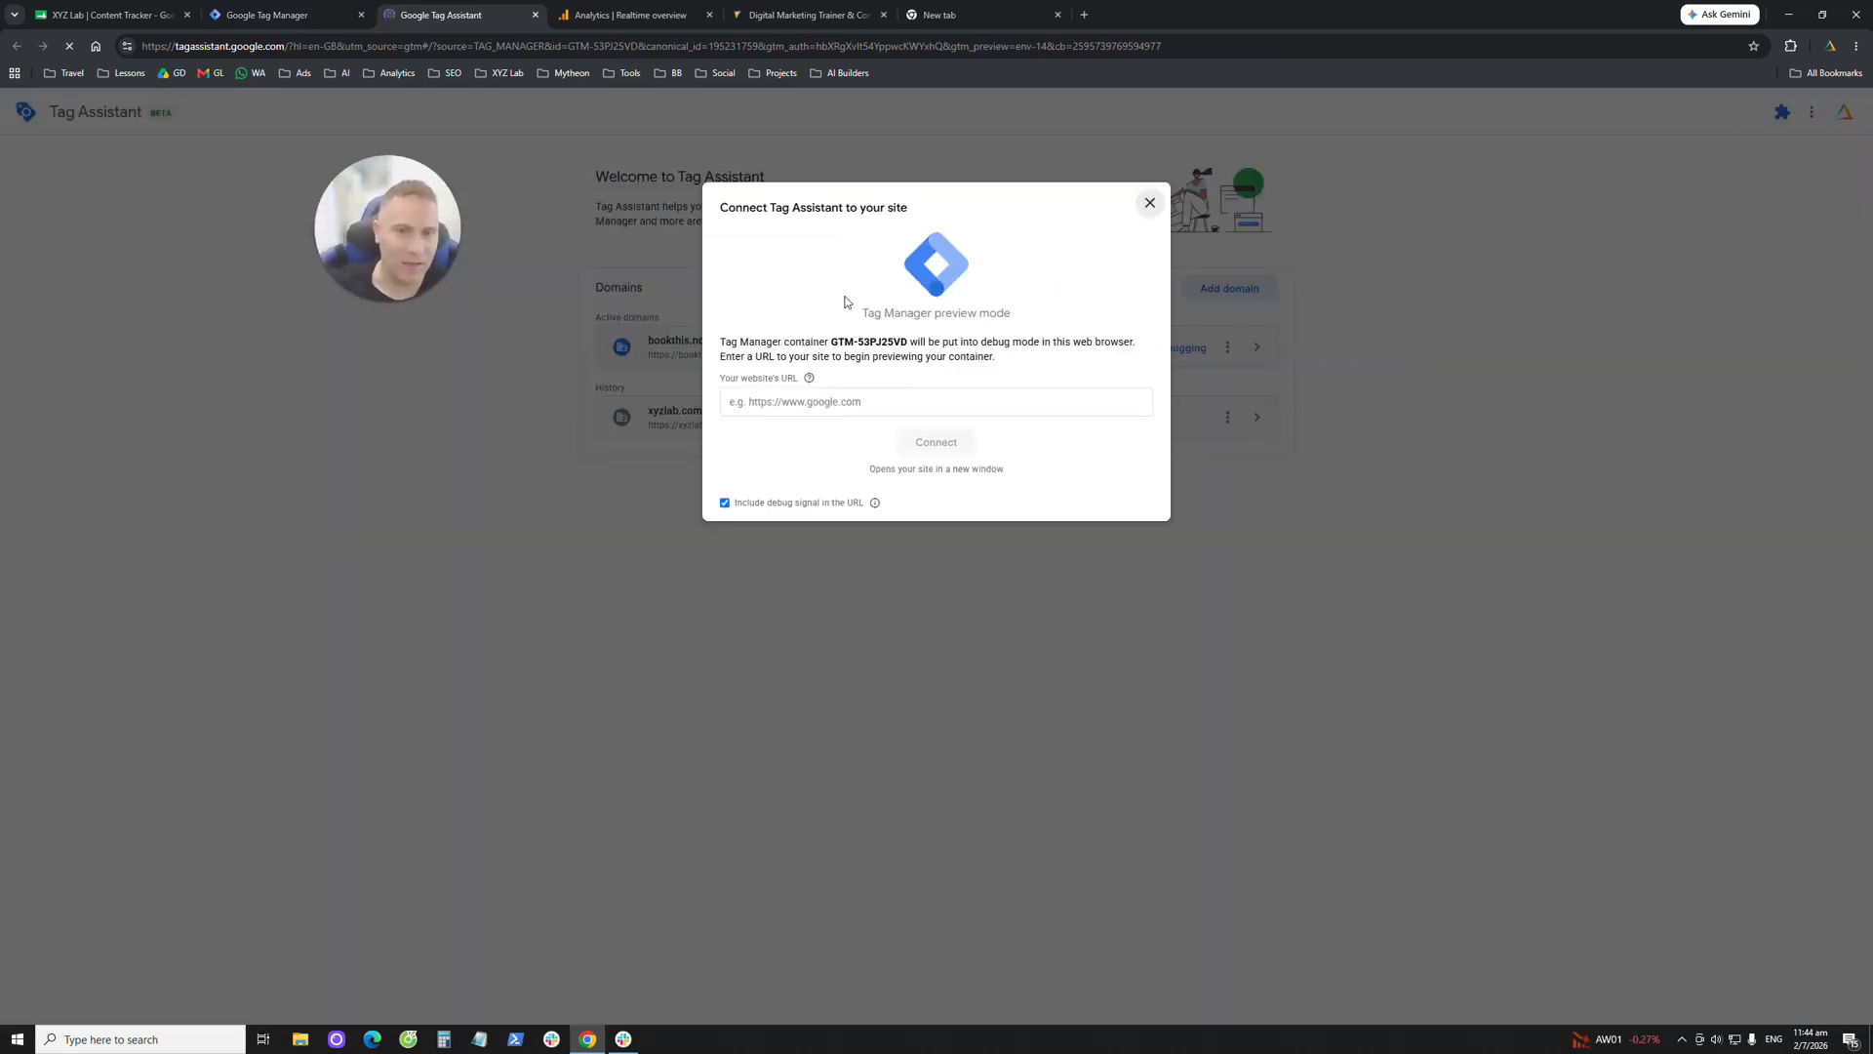
click(806, 15)
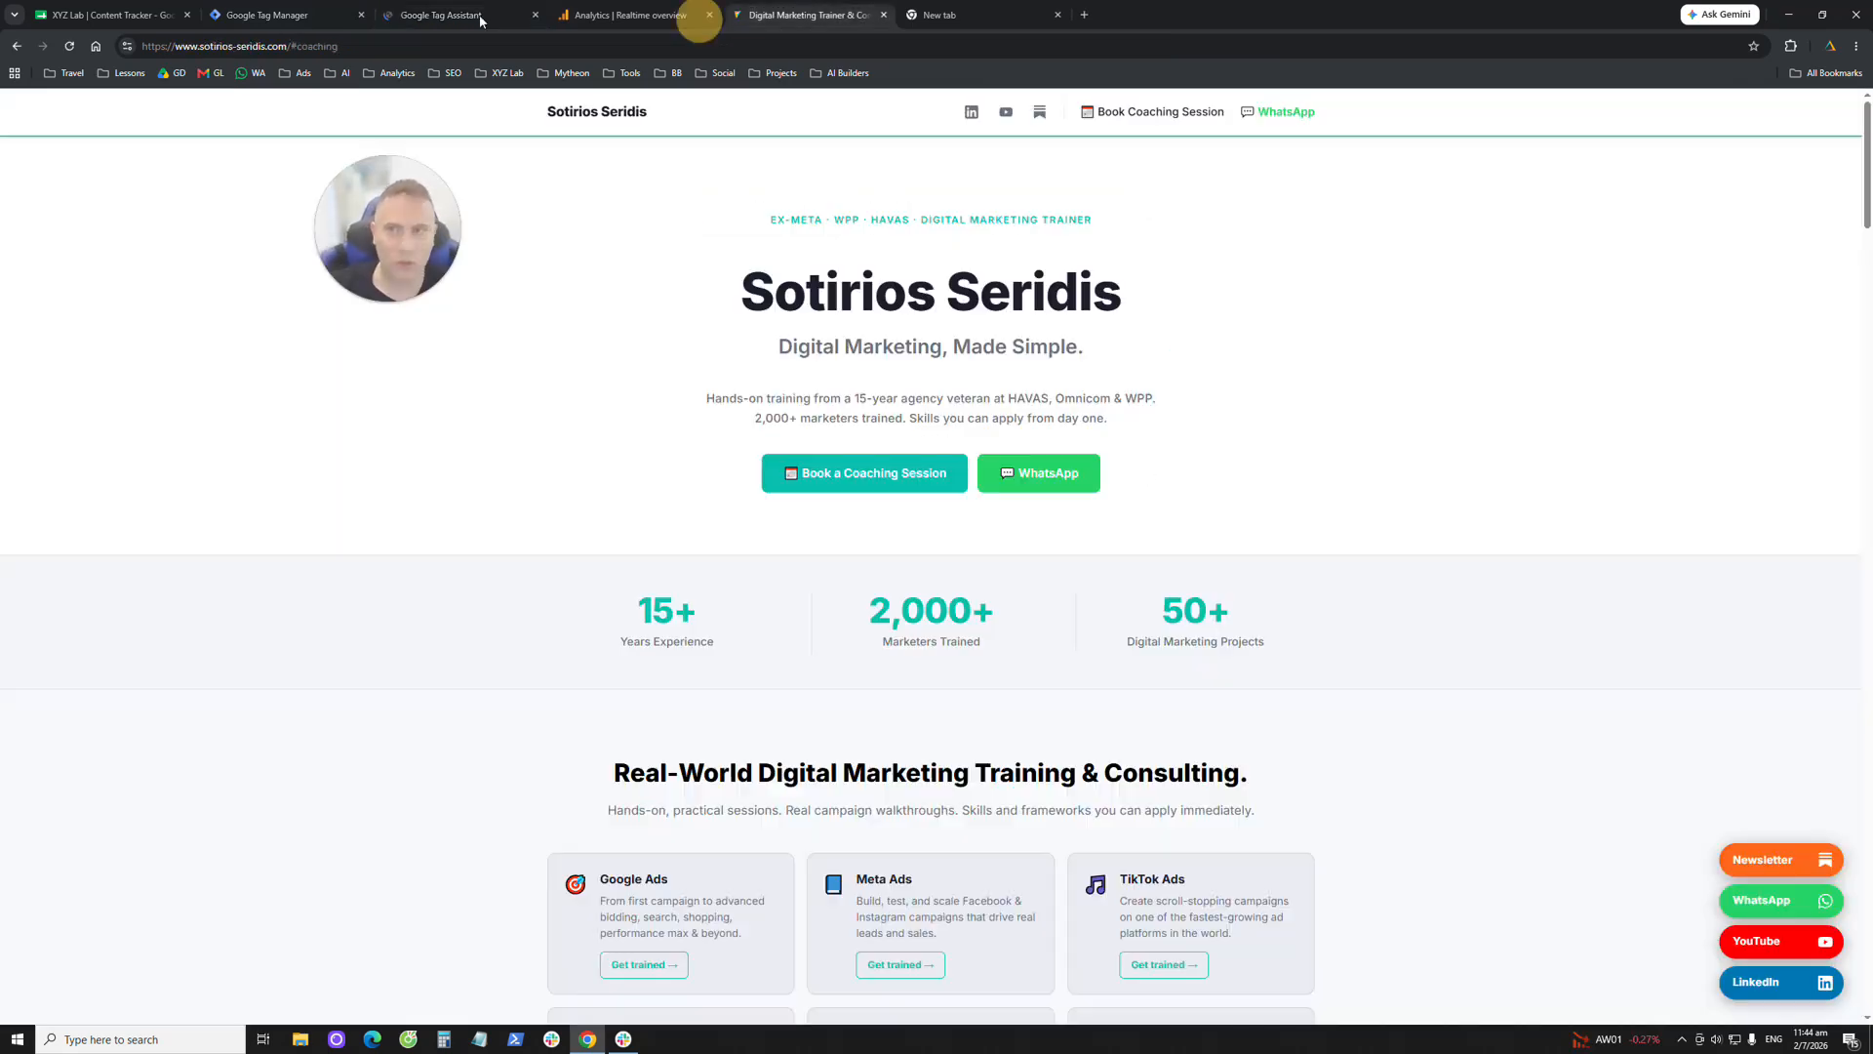
drag(226, 55, 143, 47)
key(ctrl+c)
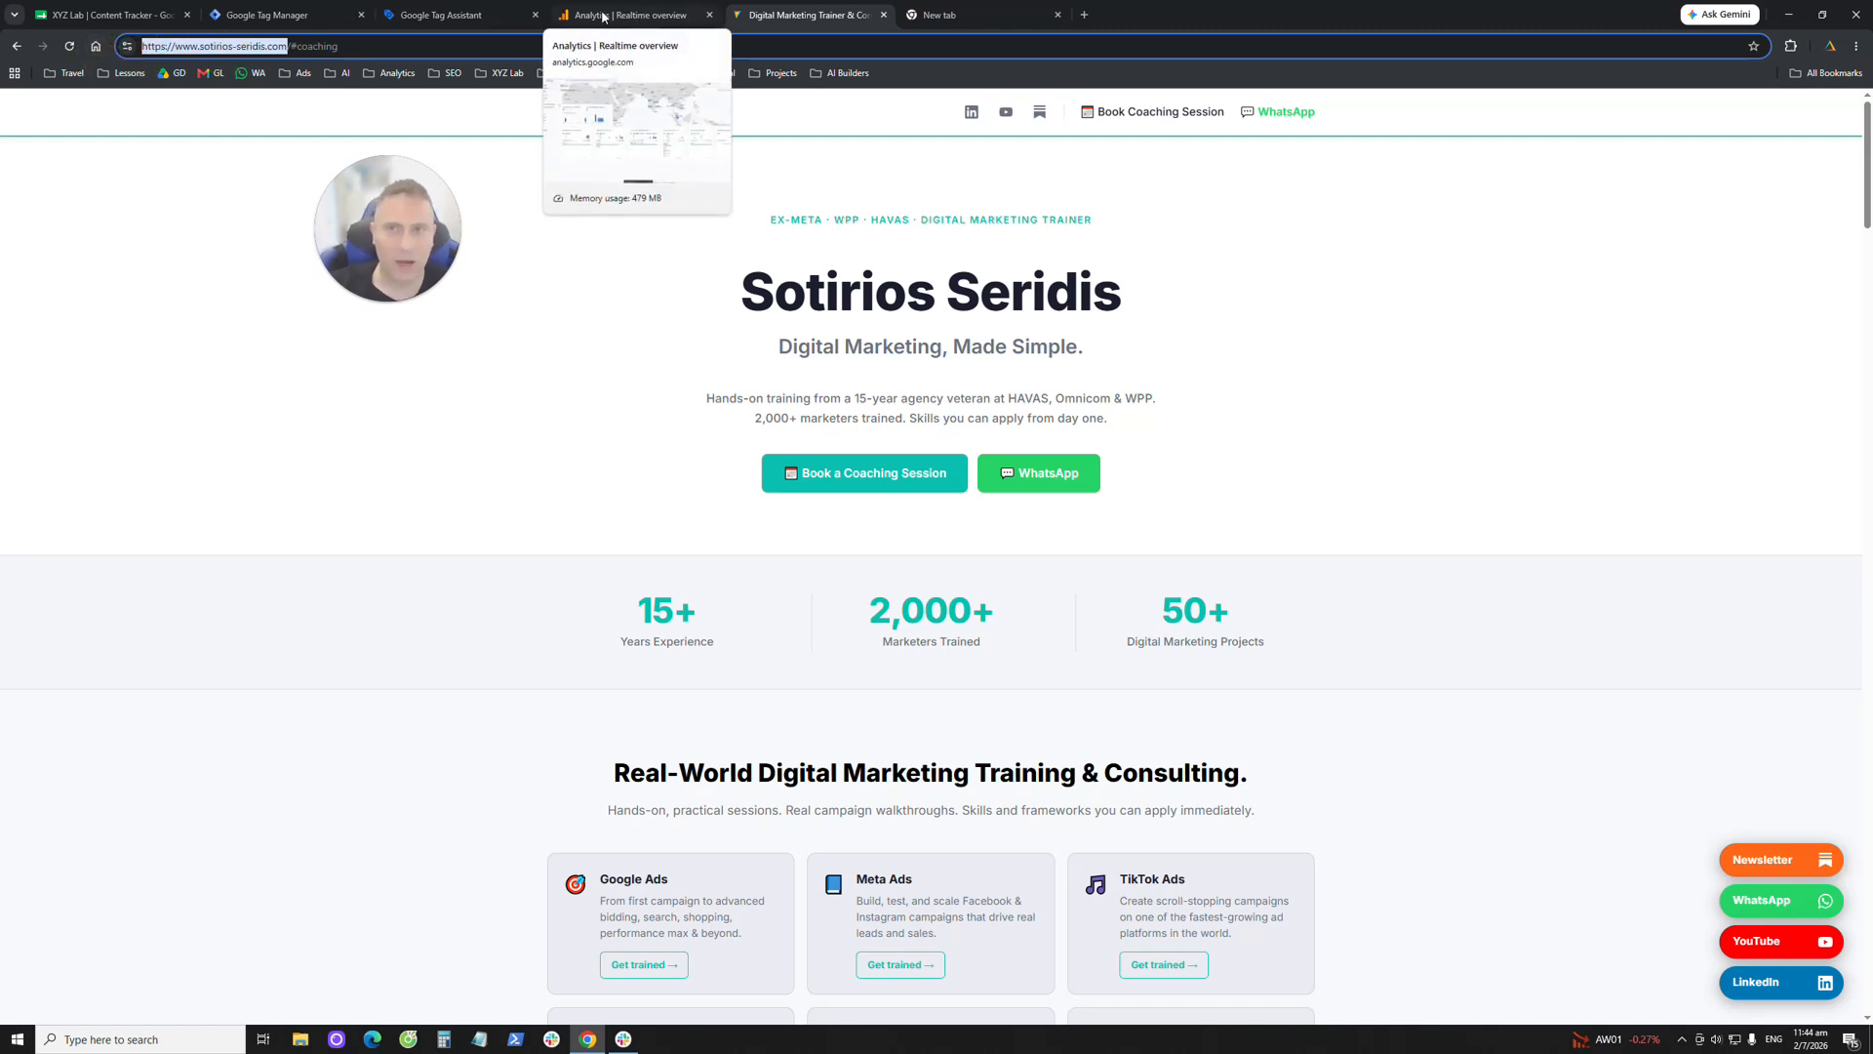
click(444, 15)
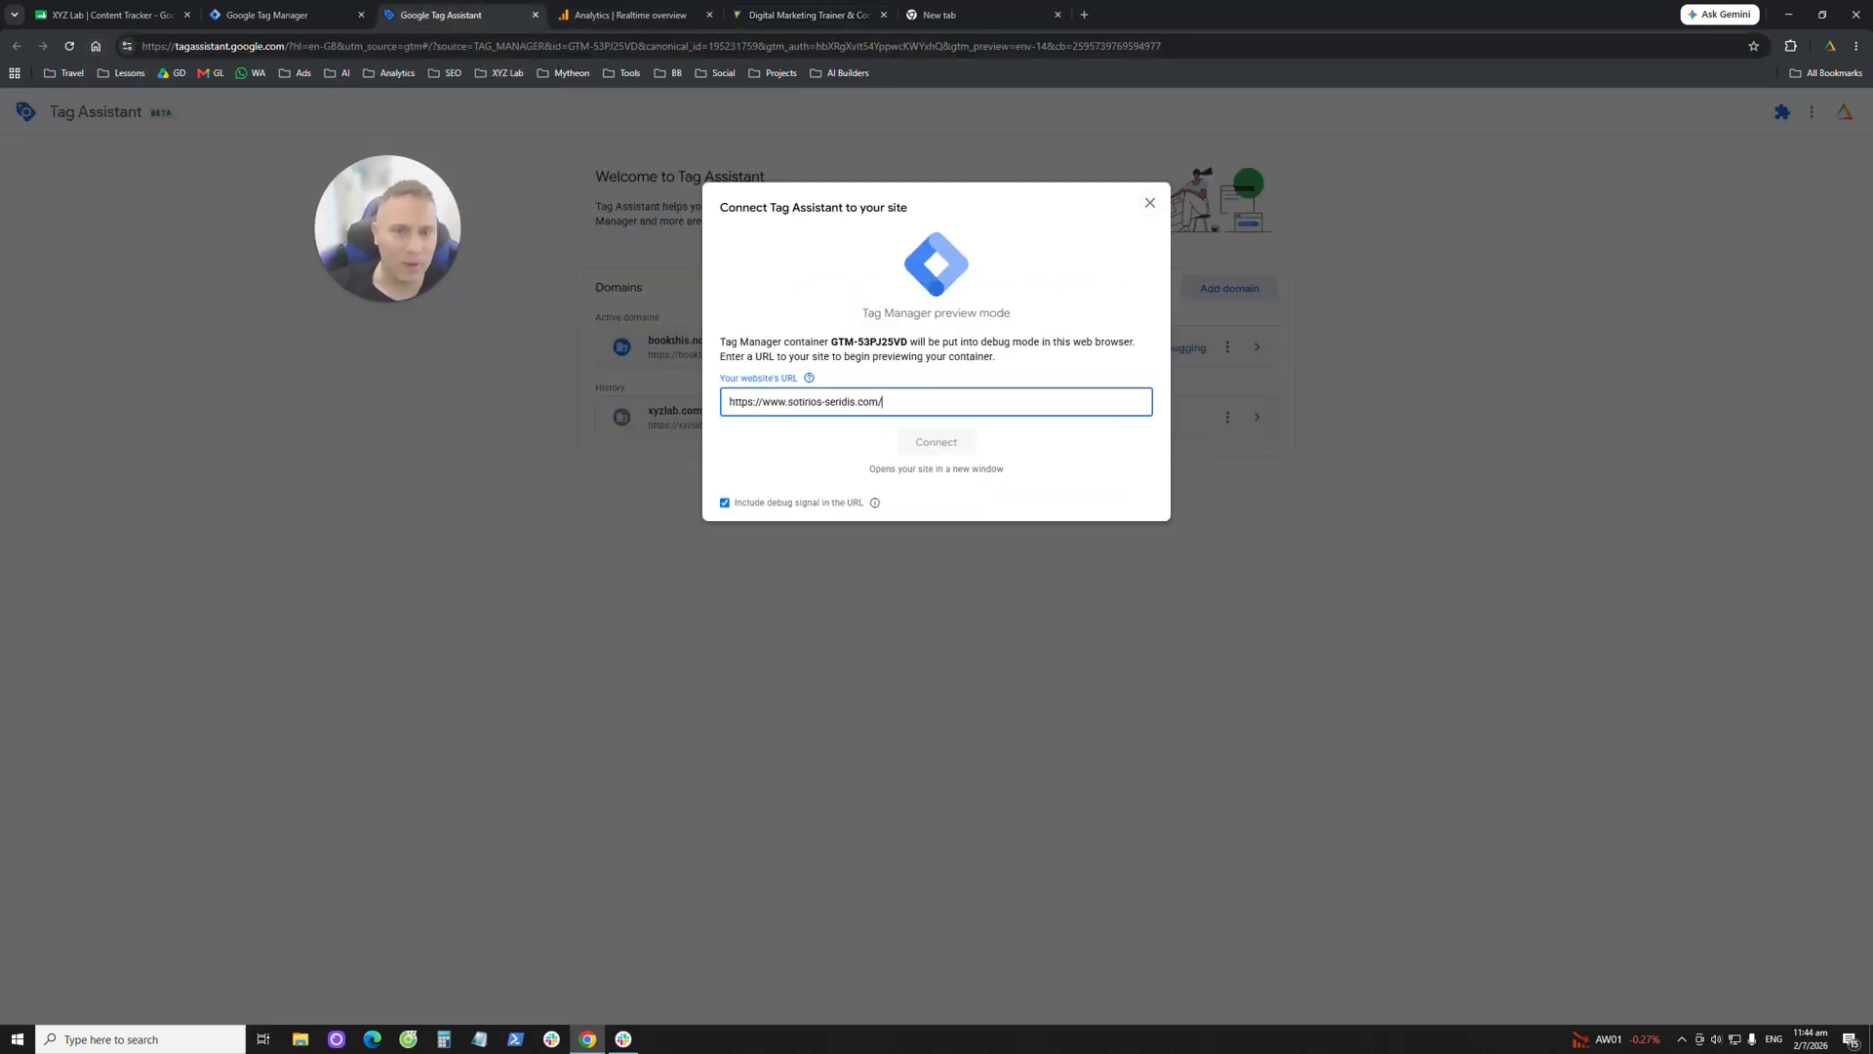
key(ctrl+v)
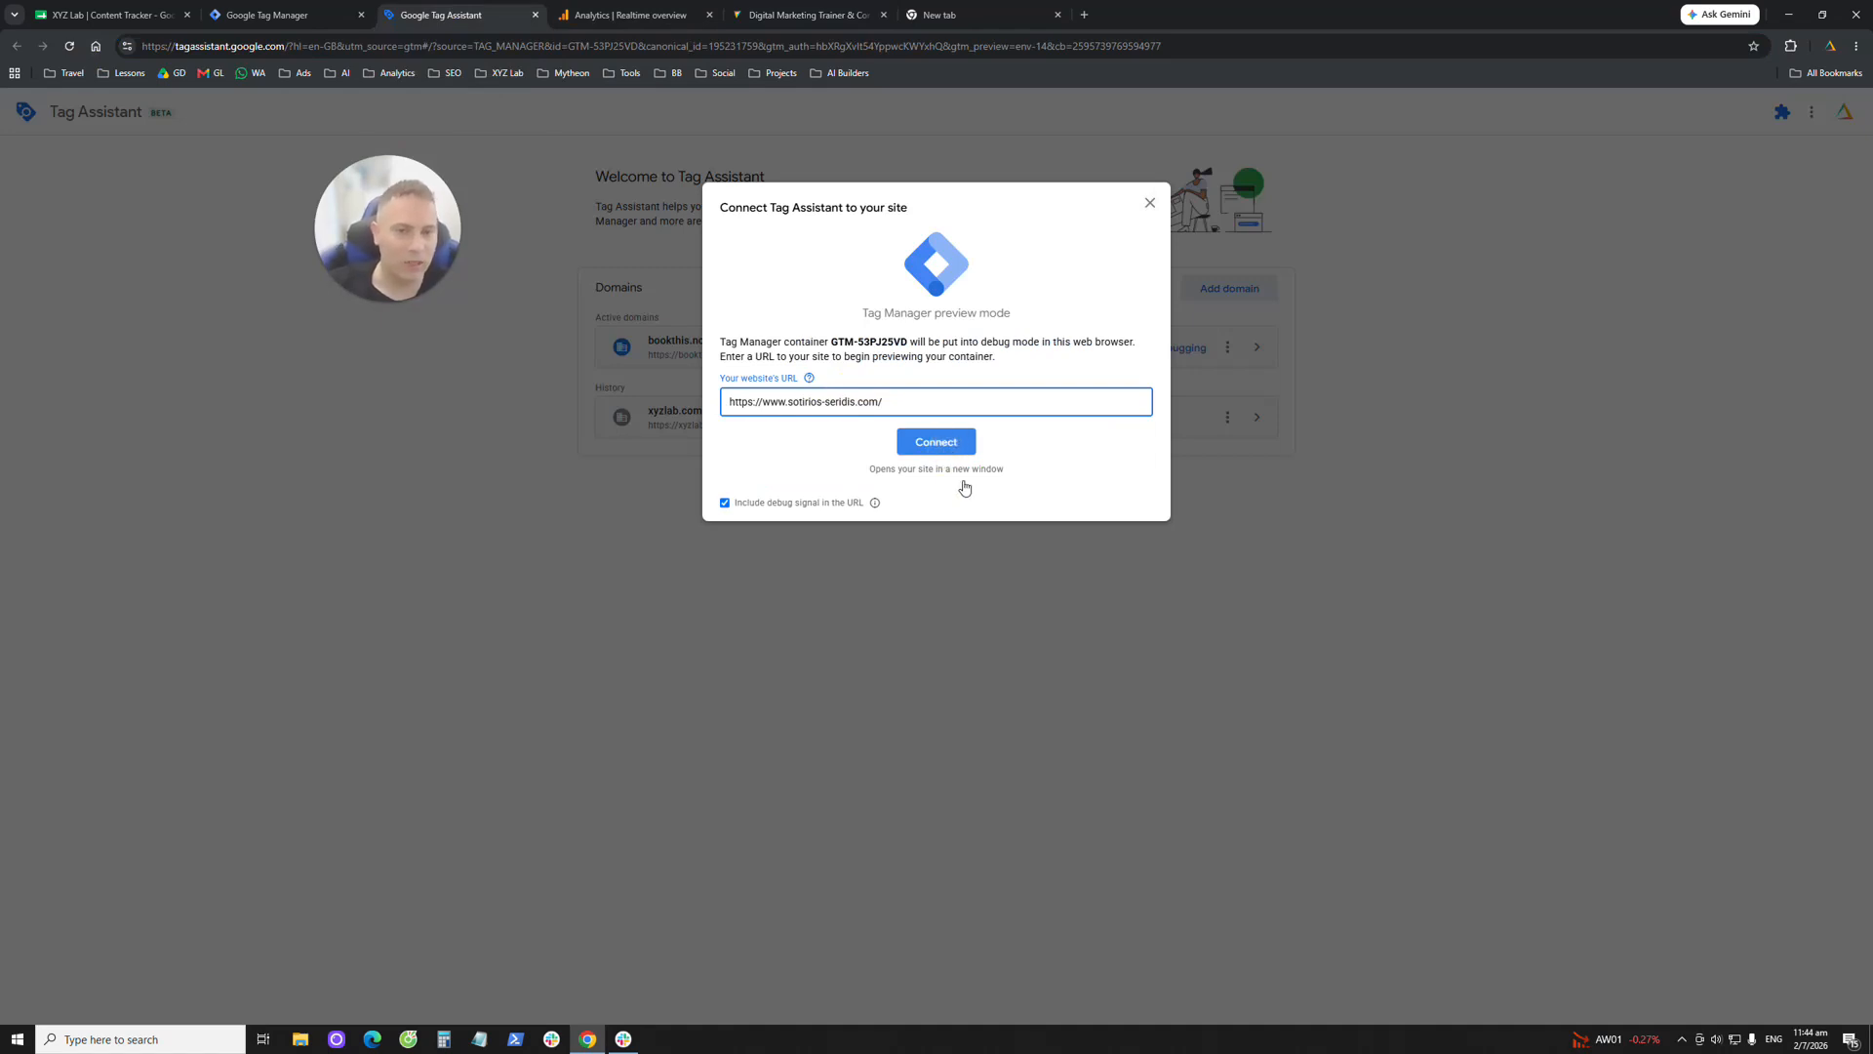
click(932, 442)
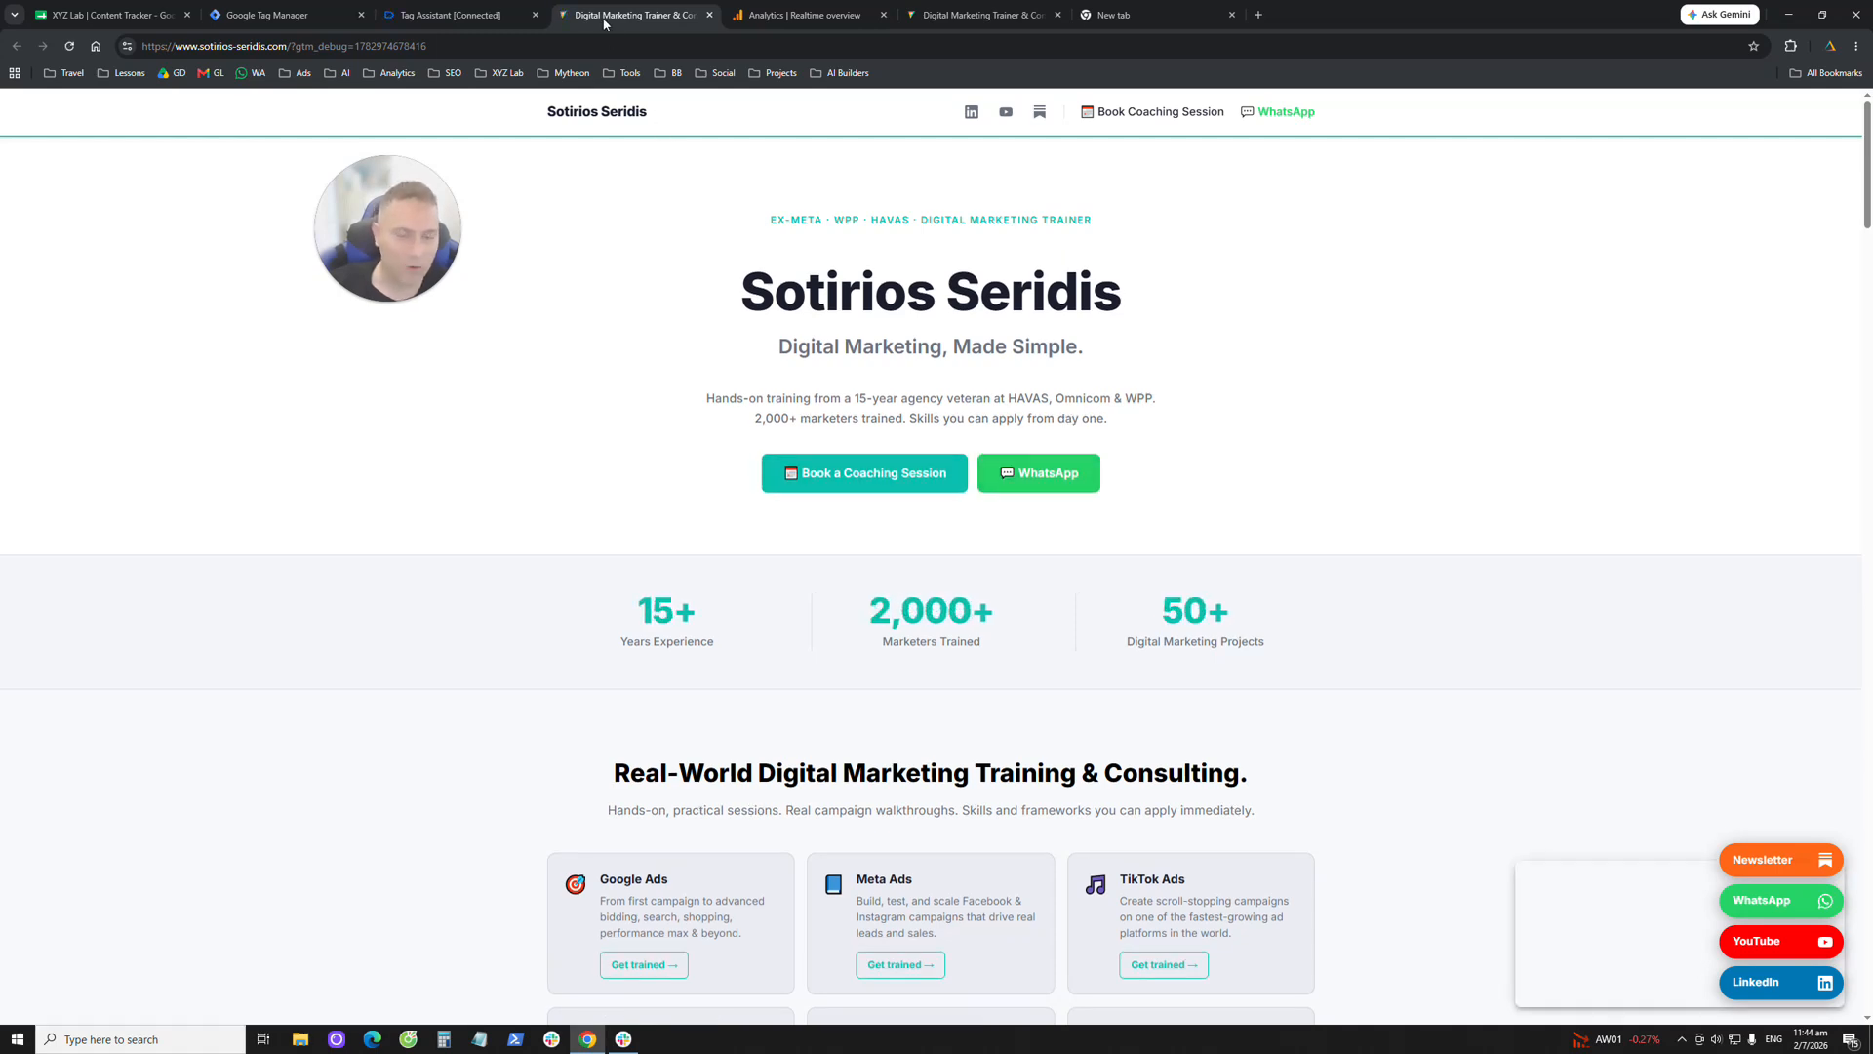
- Move the Tag Assistant connection notice on the previewed site, and examine the fired tags, including GA4 Tag, in the debug summary
drag(1551, 863, 1588, 830)
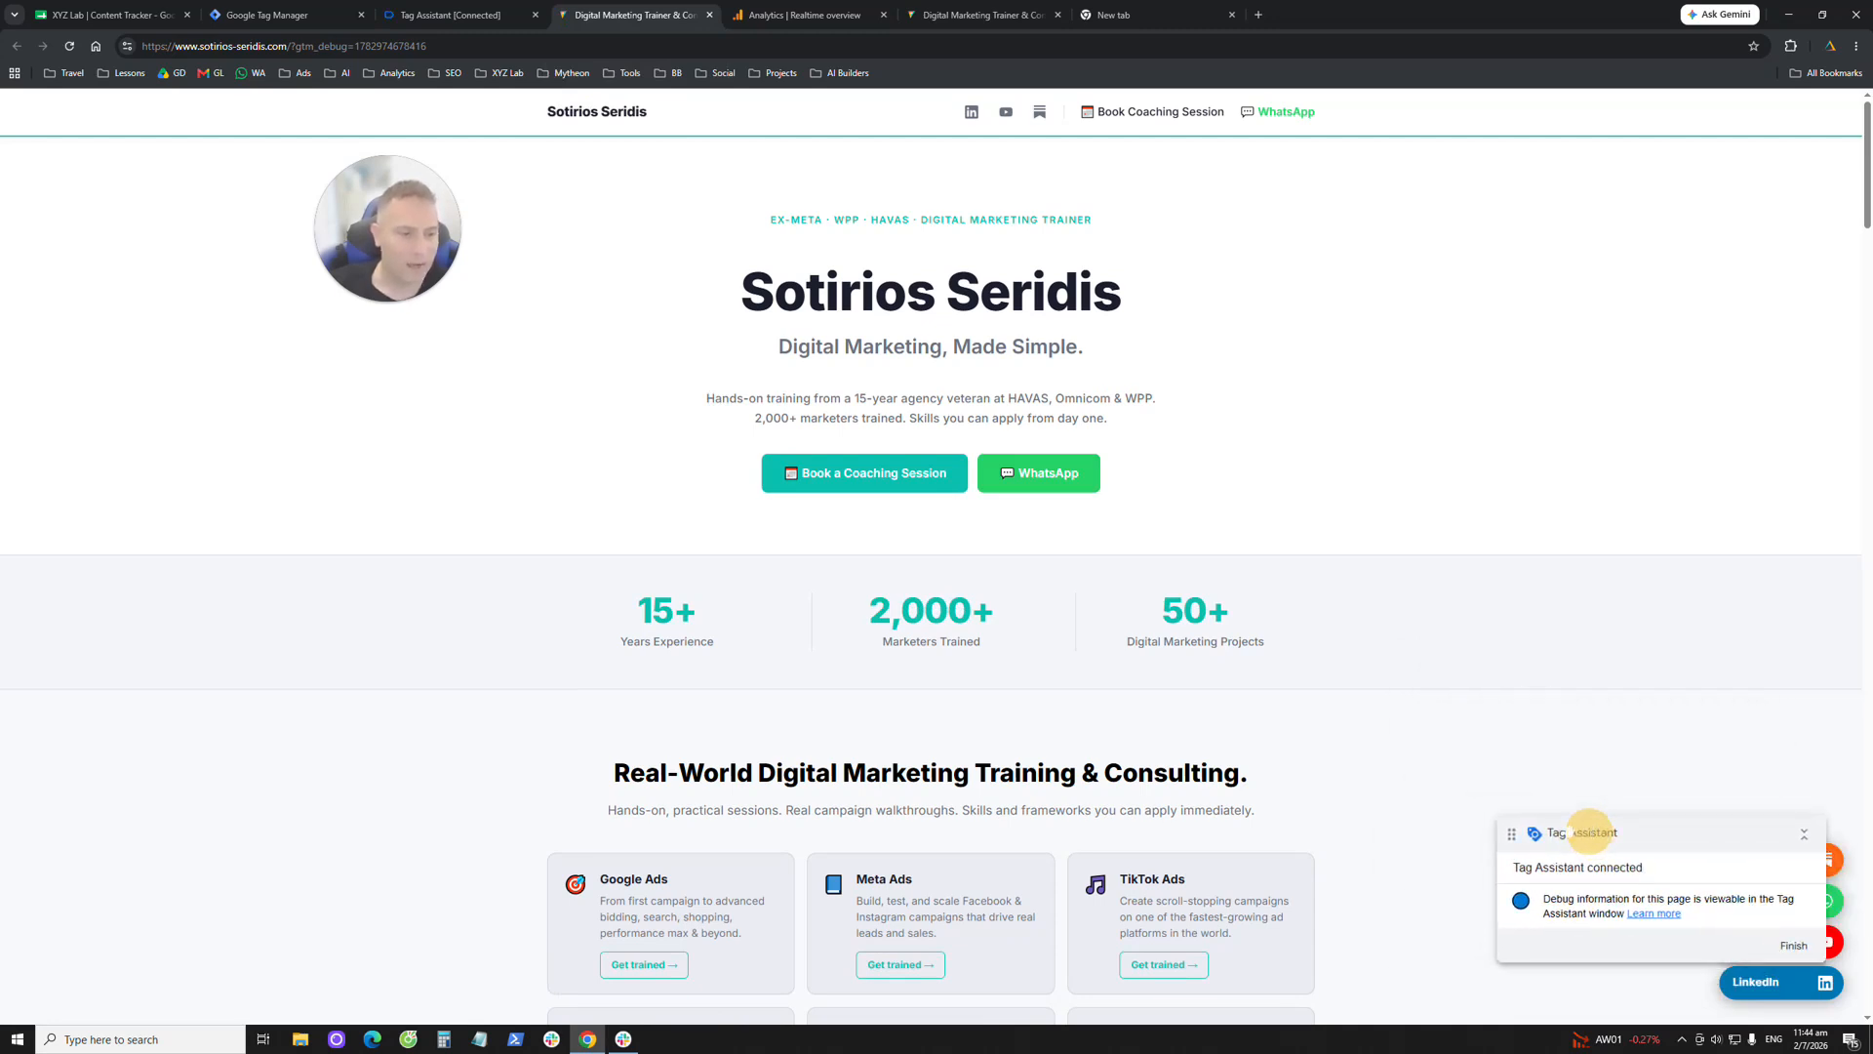
click(454, 21)
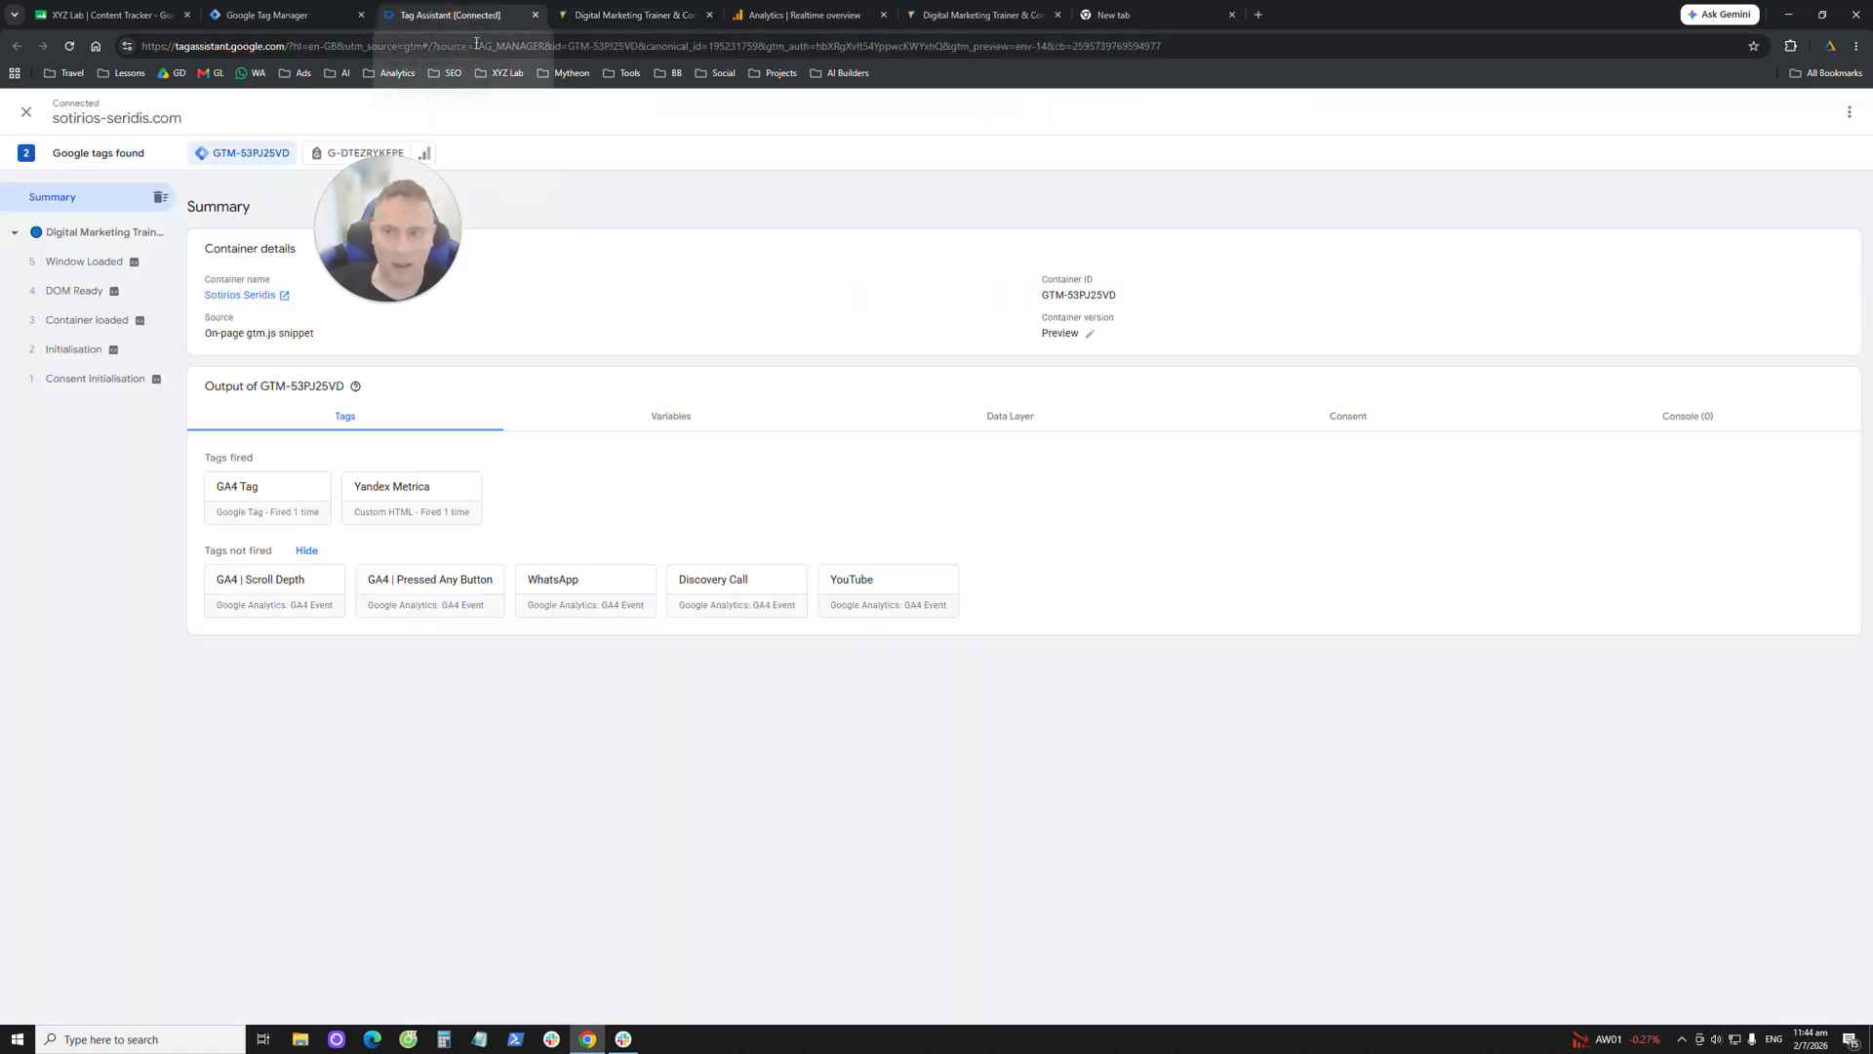
mouse_move(203, 462)
mouse_down()
mouse_move(252, 461)
mouse_move(206, 488)
mouse_move(265, 492)
mouse_up()
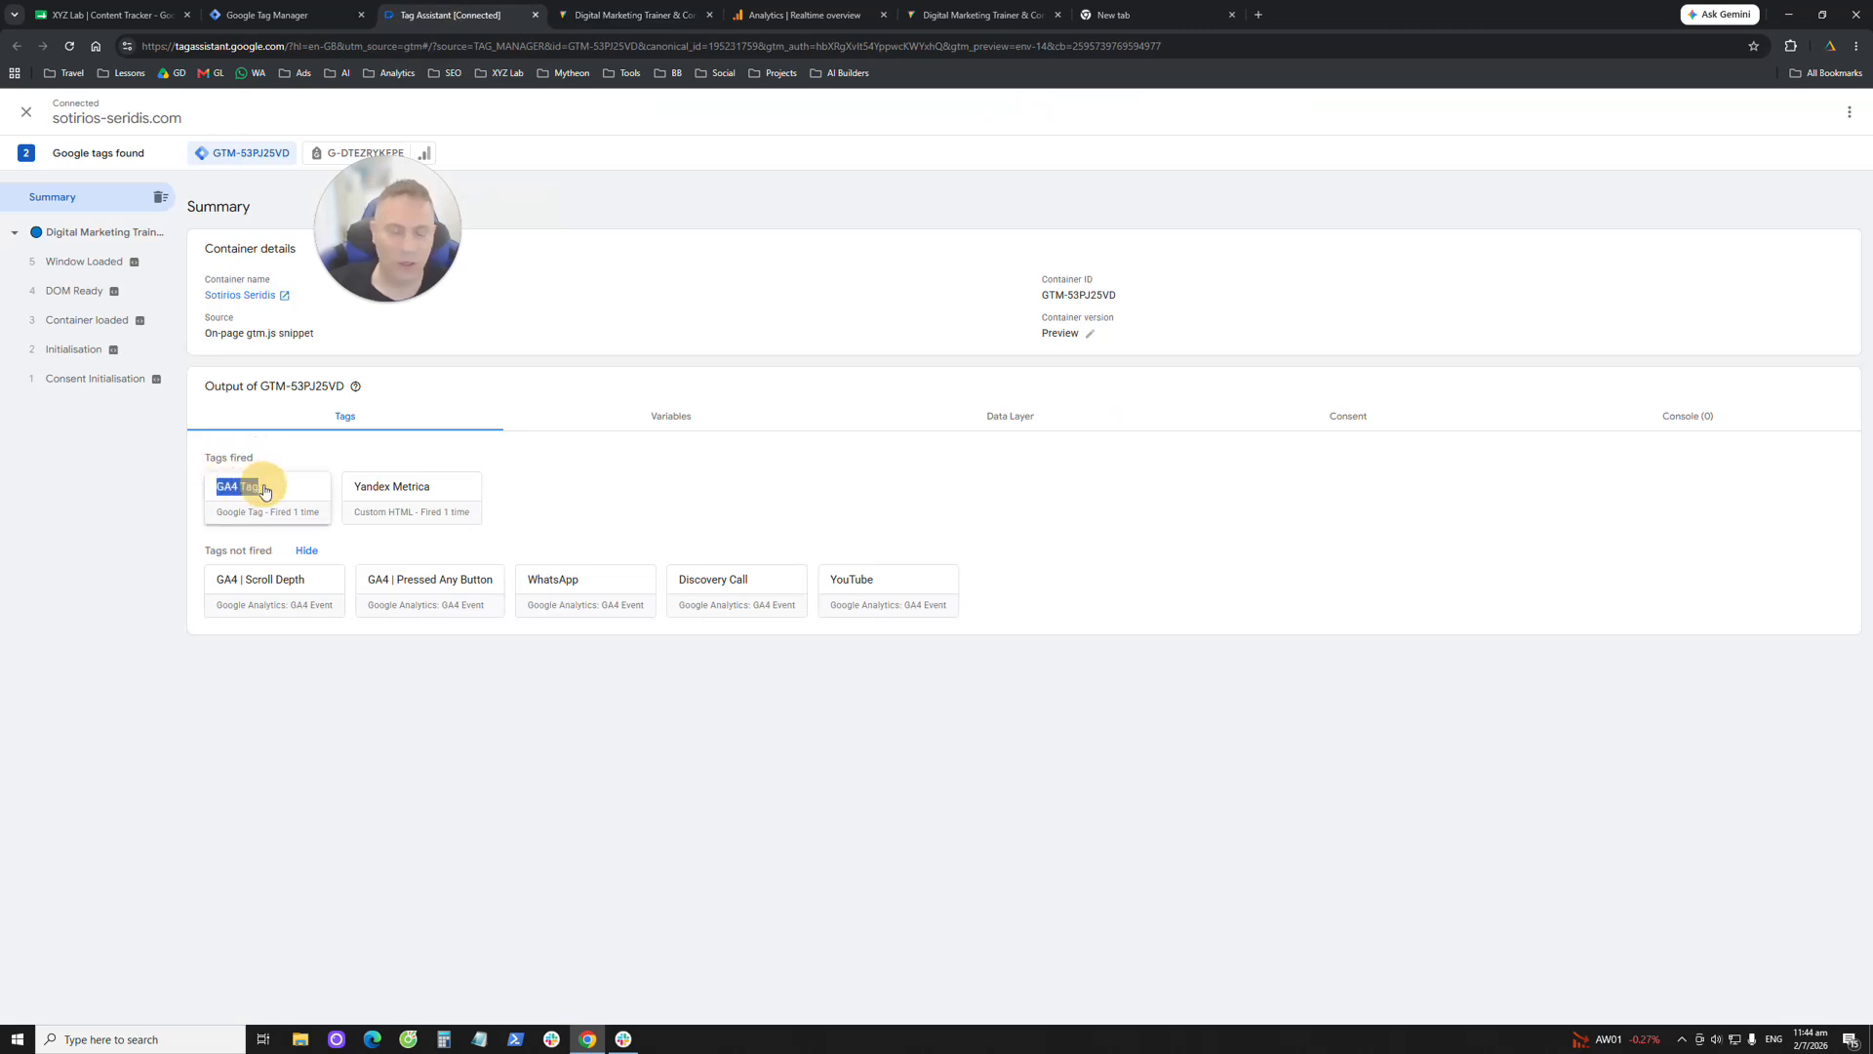
click(293, 464)
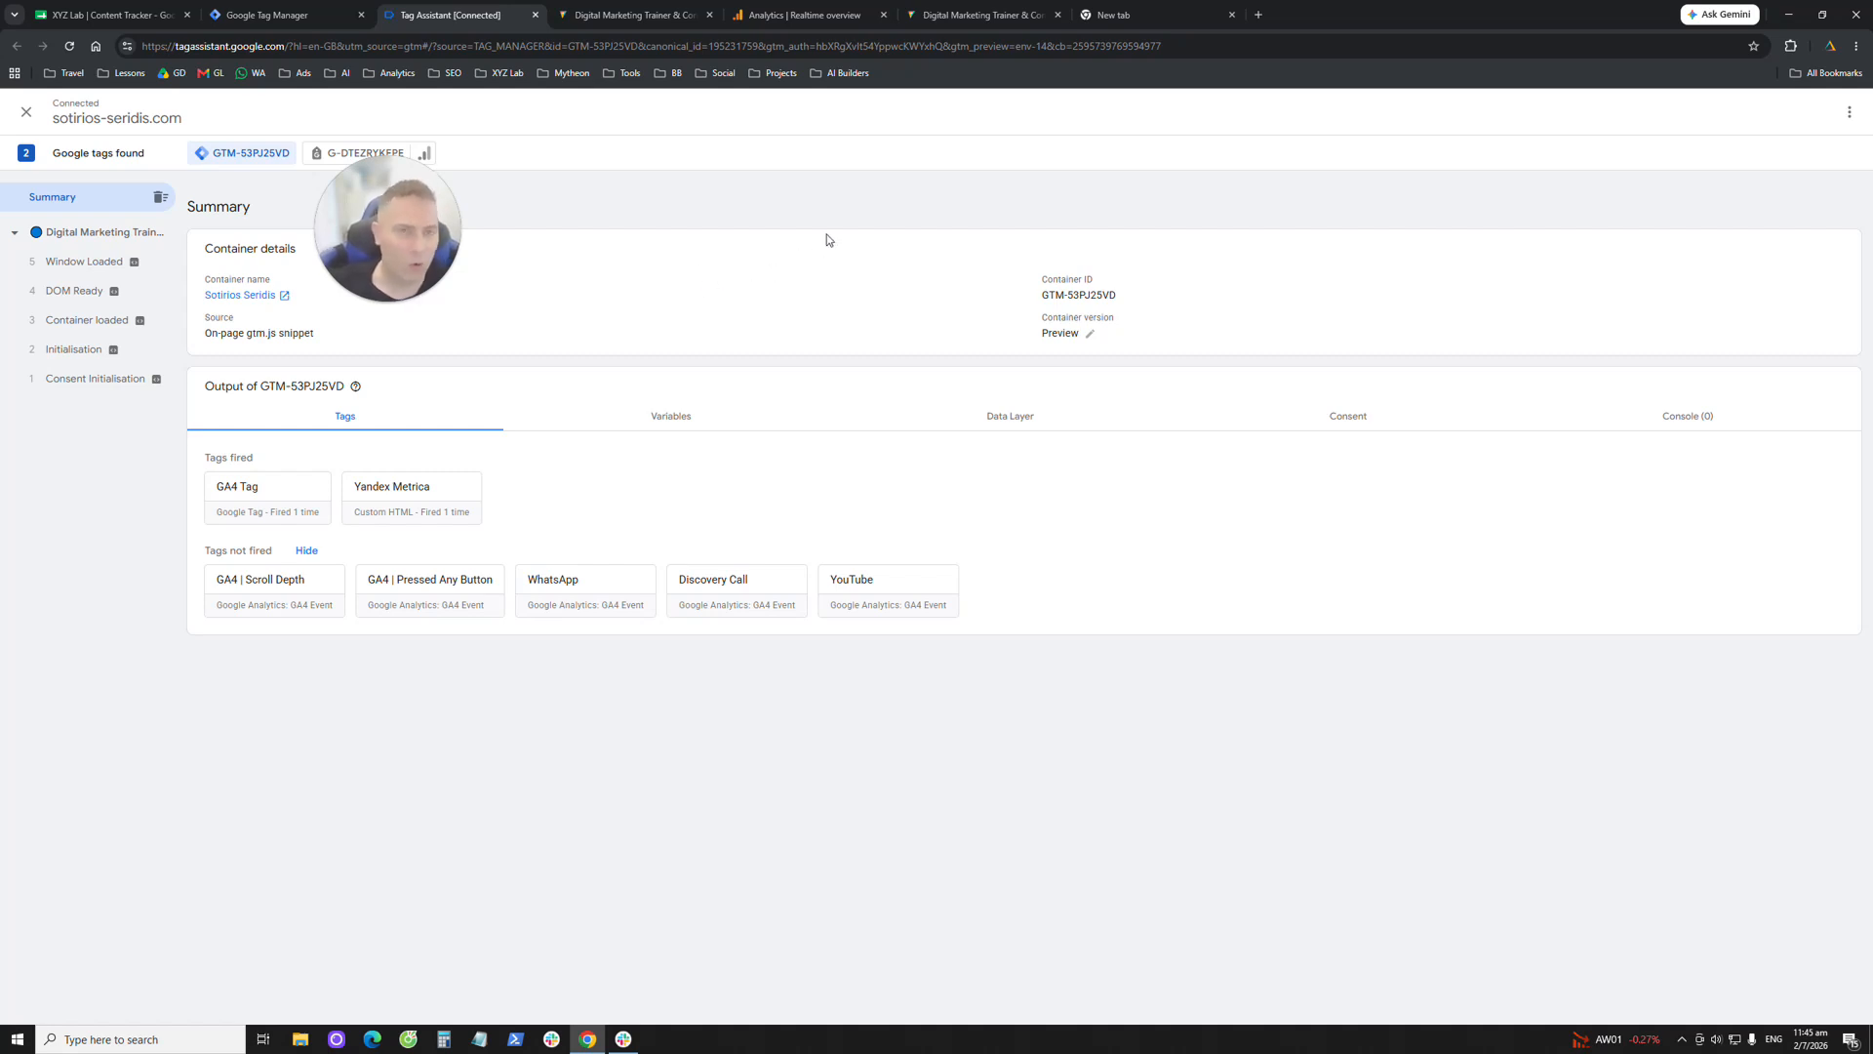
- Inspect the website's Google tags with the Tag Assistant extension, close it, and examine active users in the Google Analytics Realtime overview
click(980, 14)
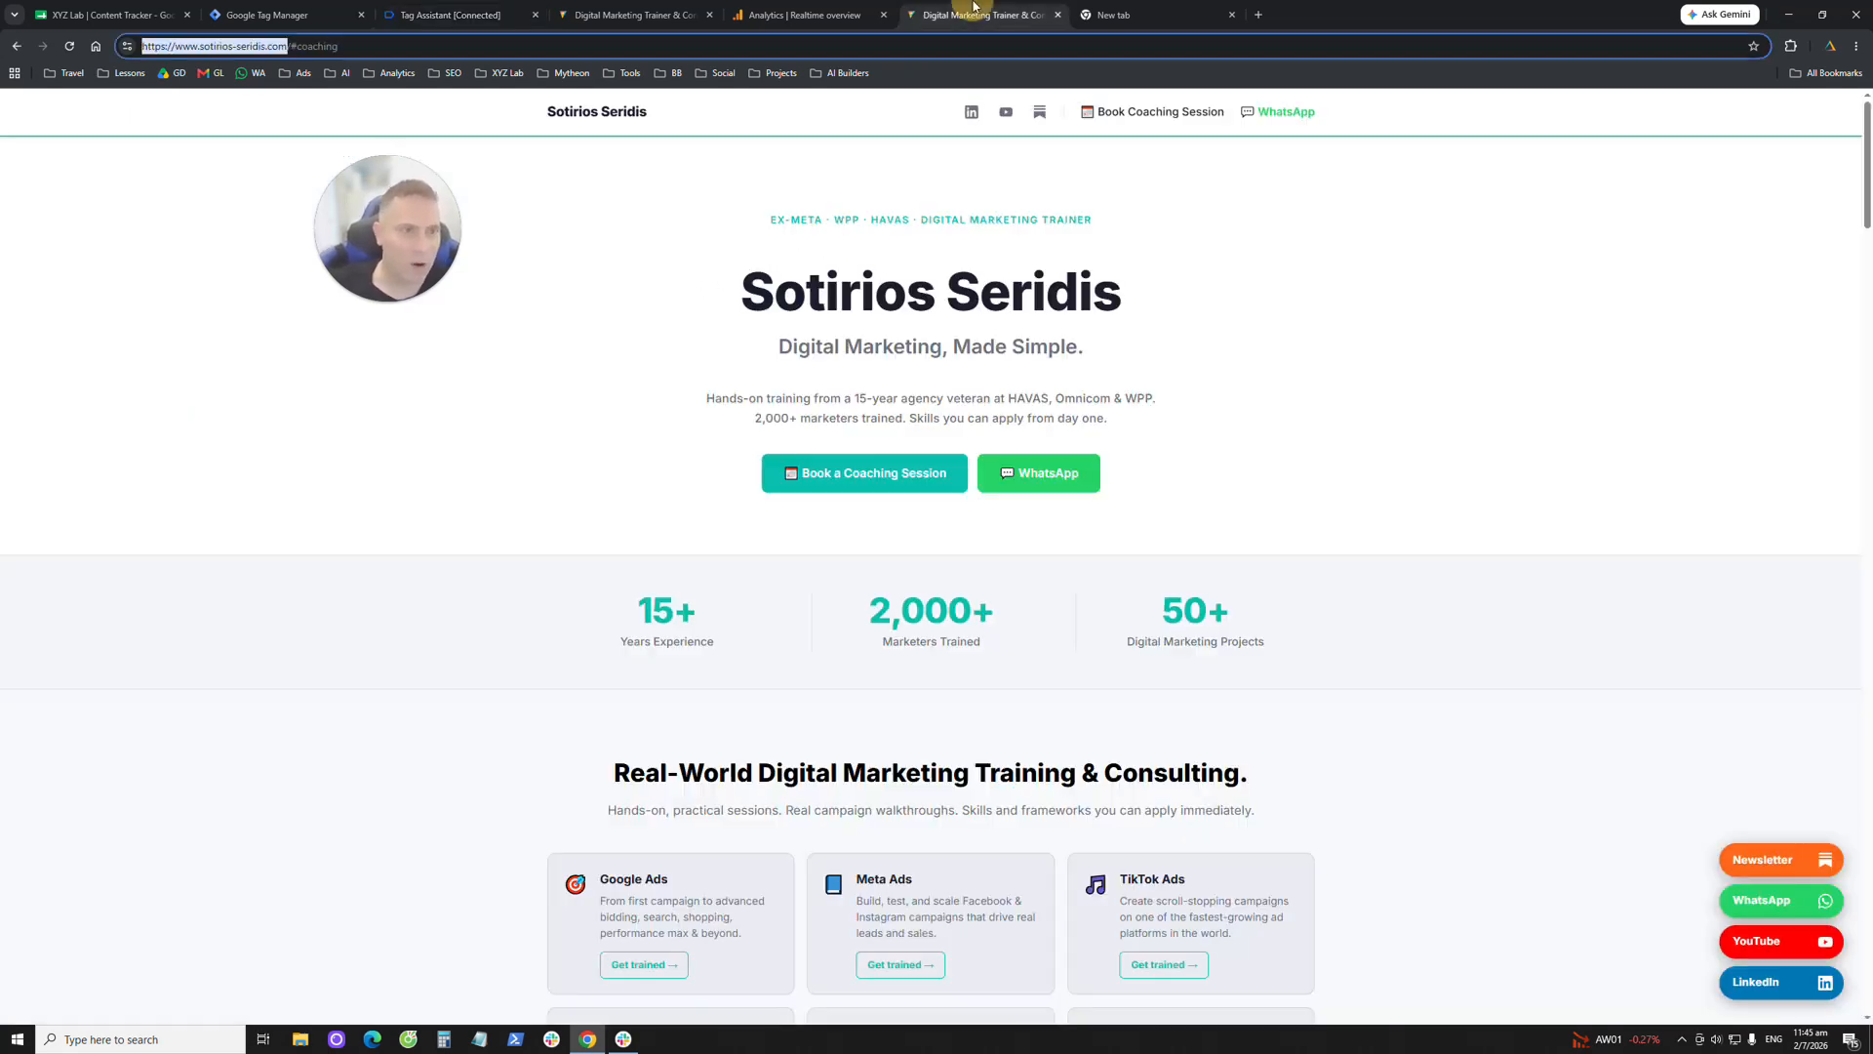
click(1791, 47)
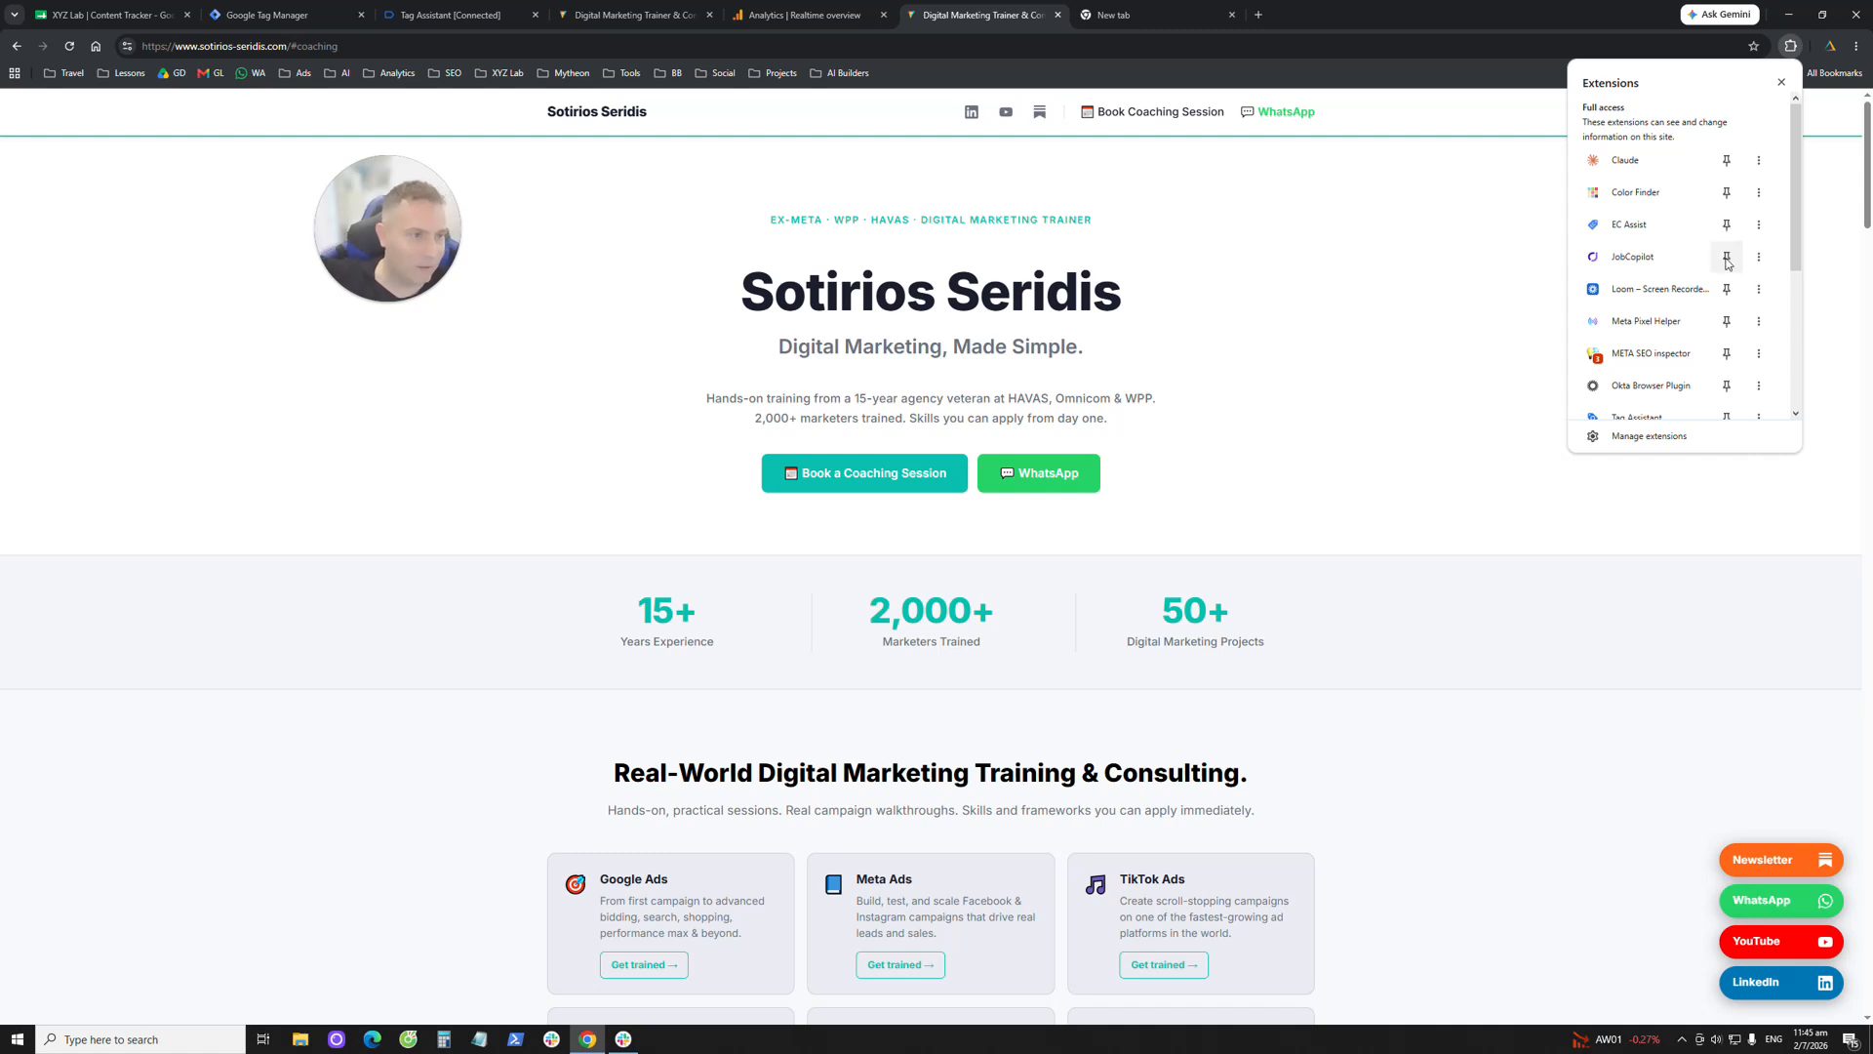
scroll(1703, 293, down, 1)
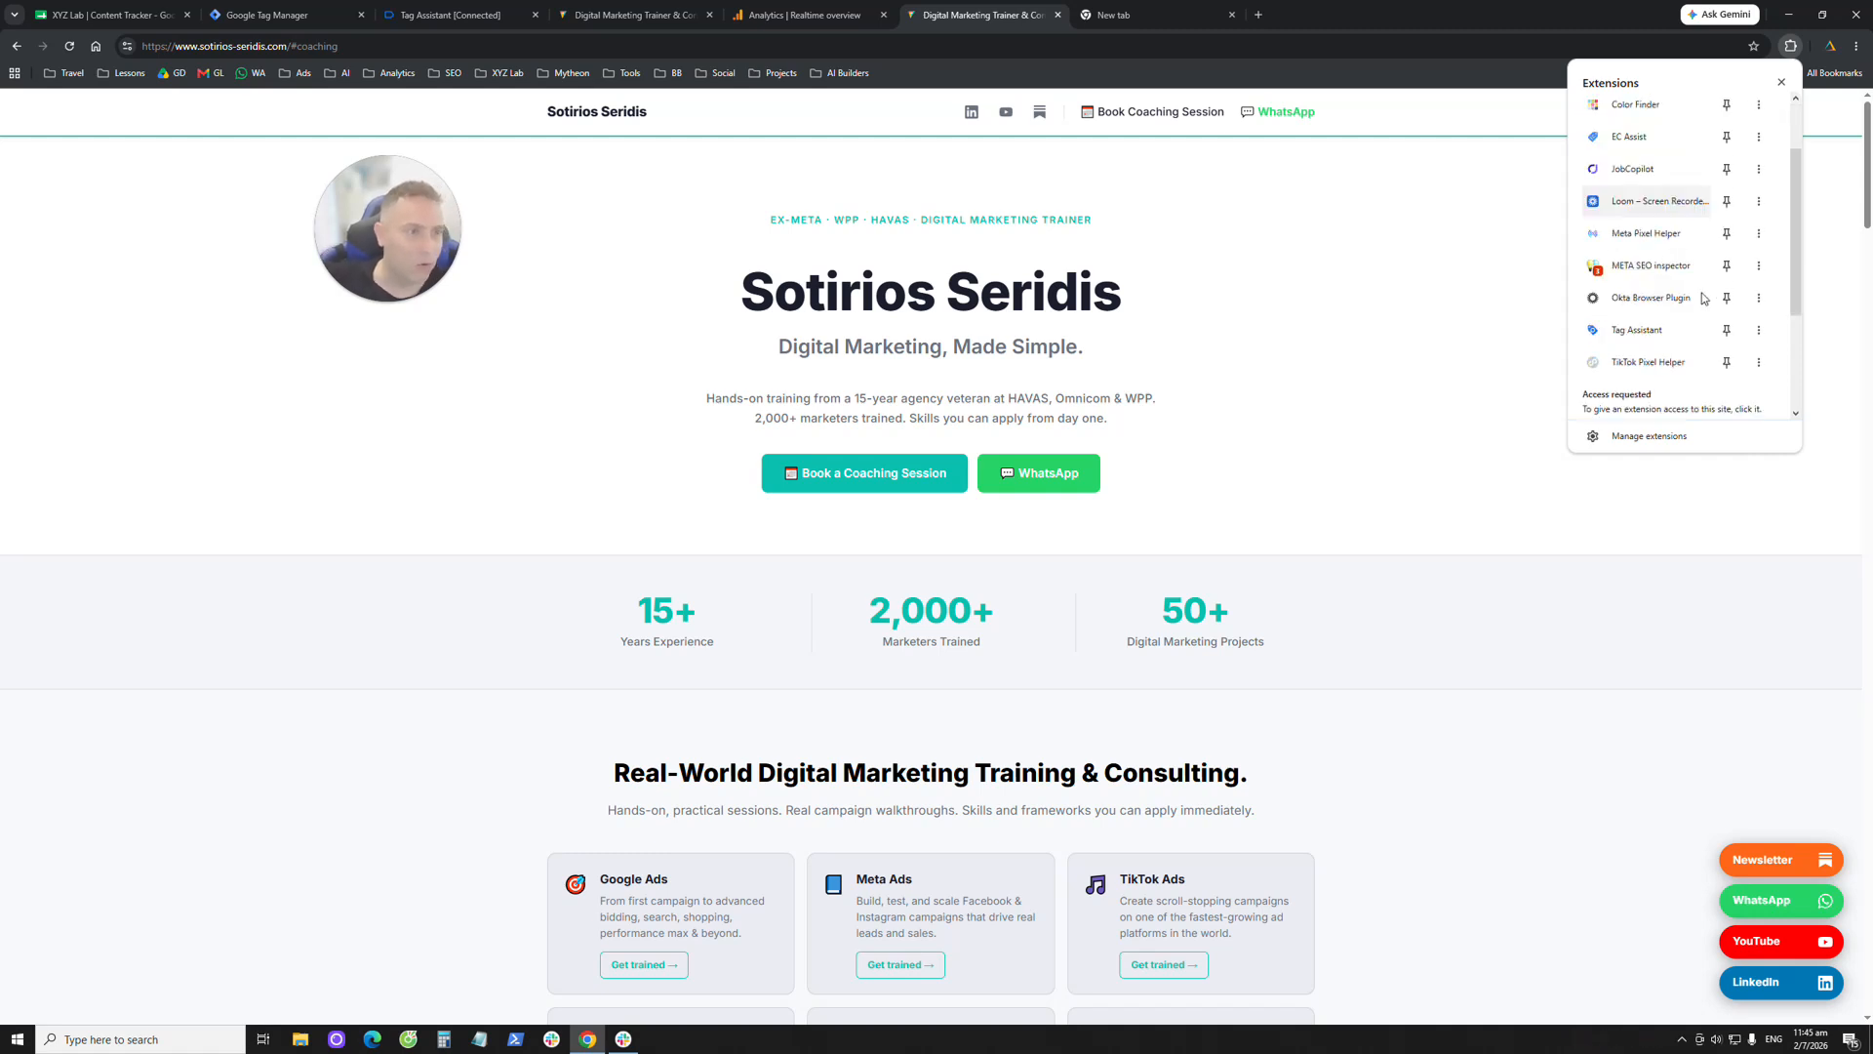
click(1656, 337)
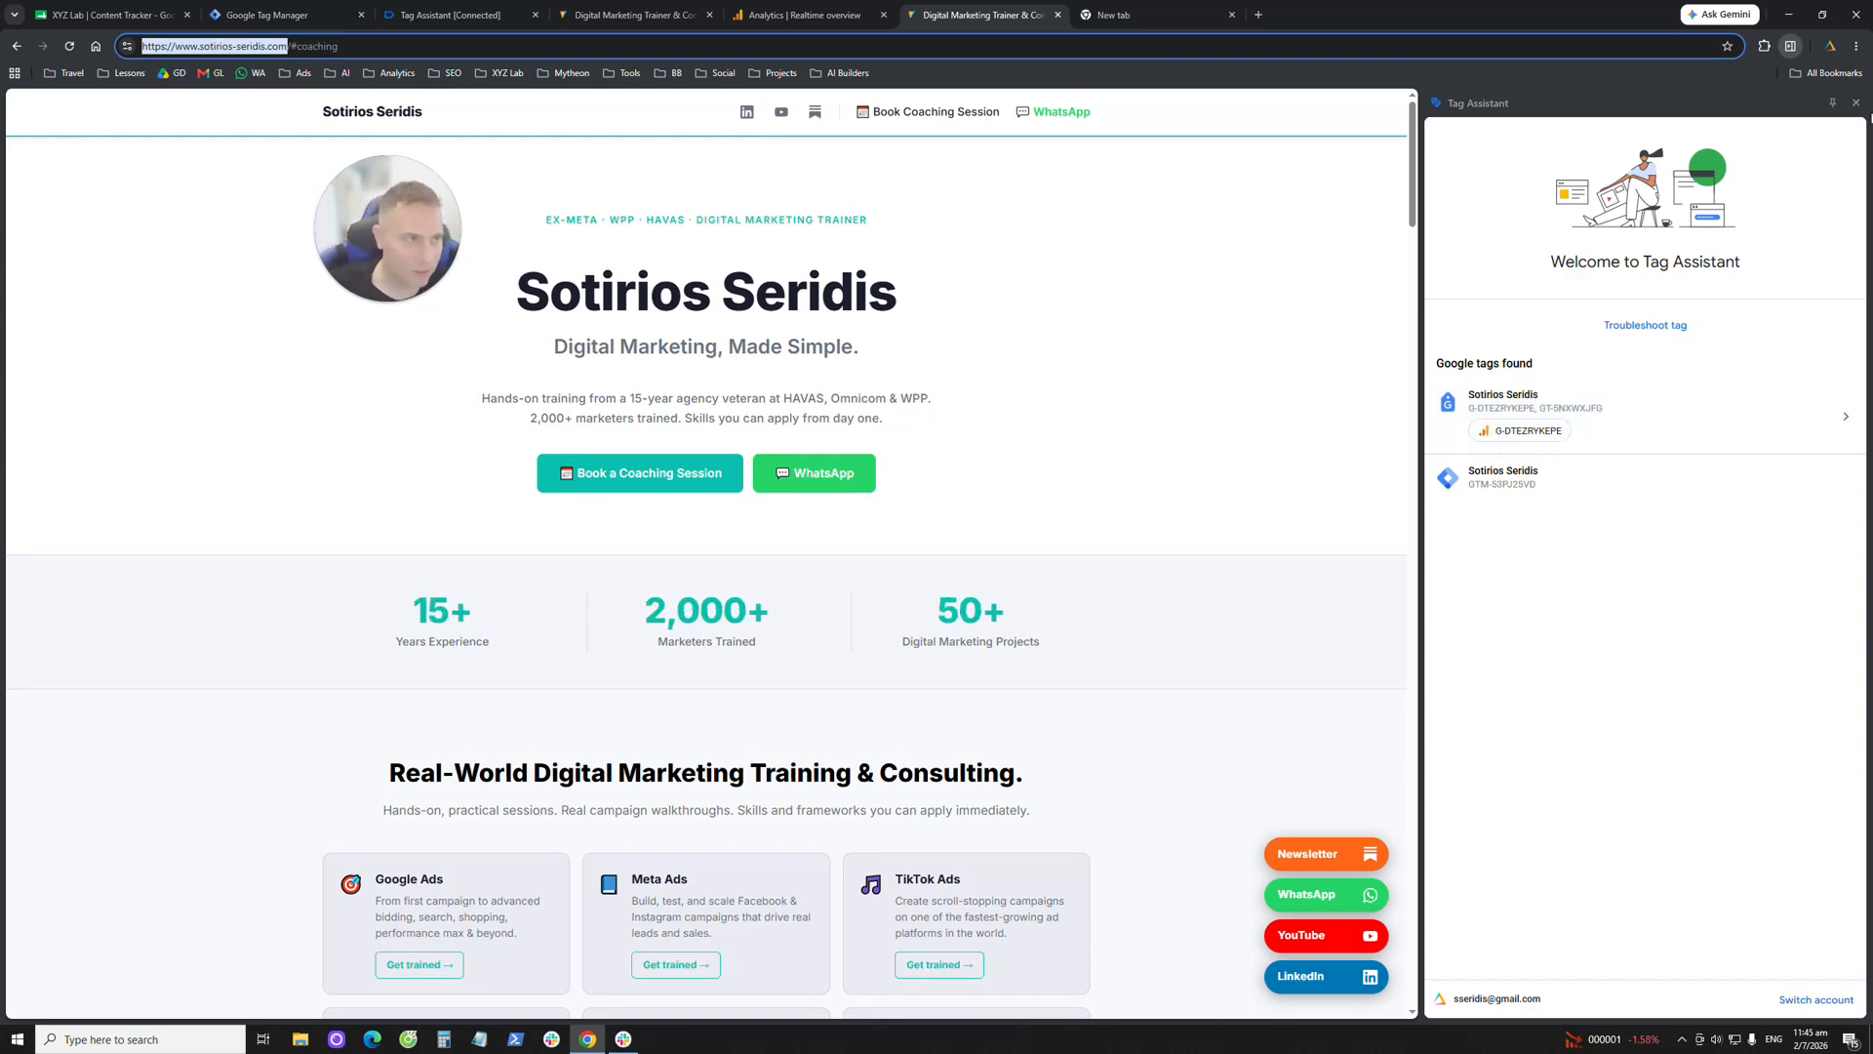
click(1858, 104)
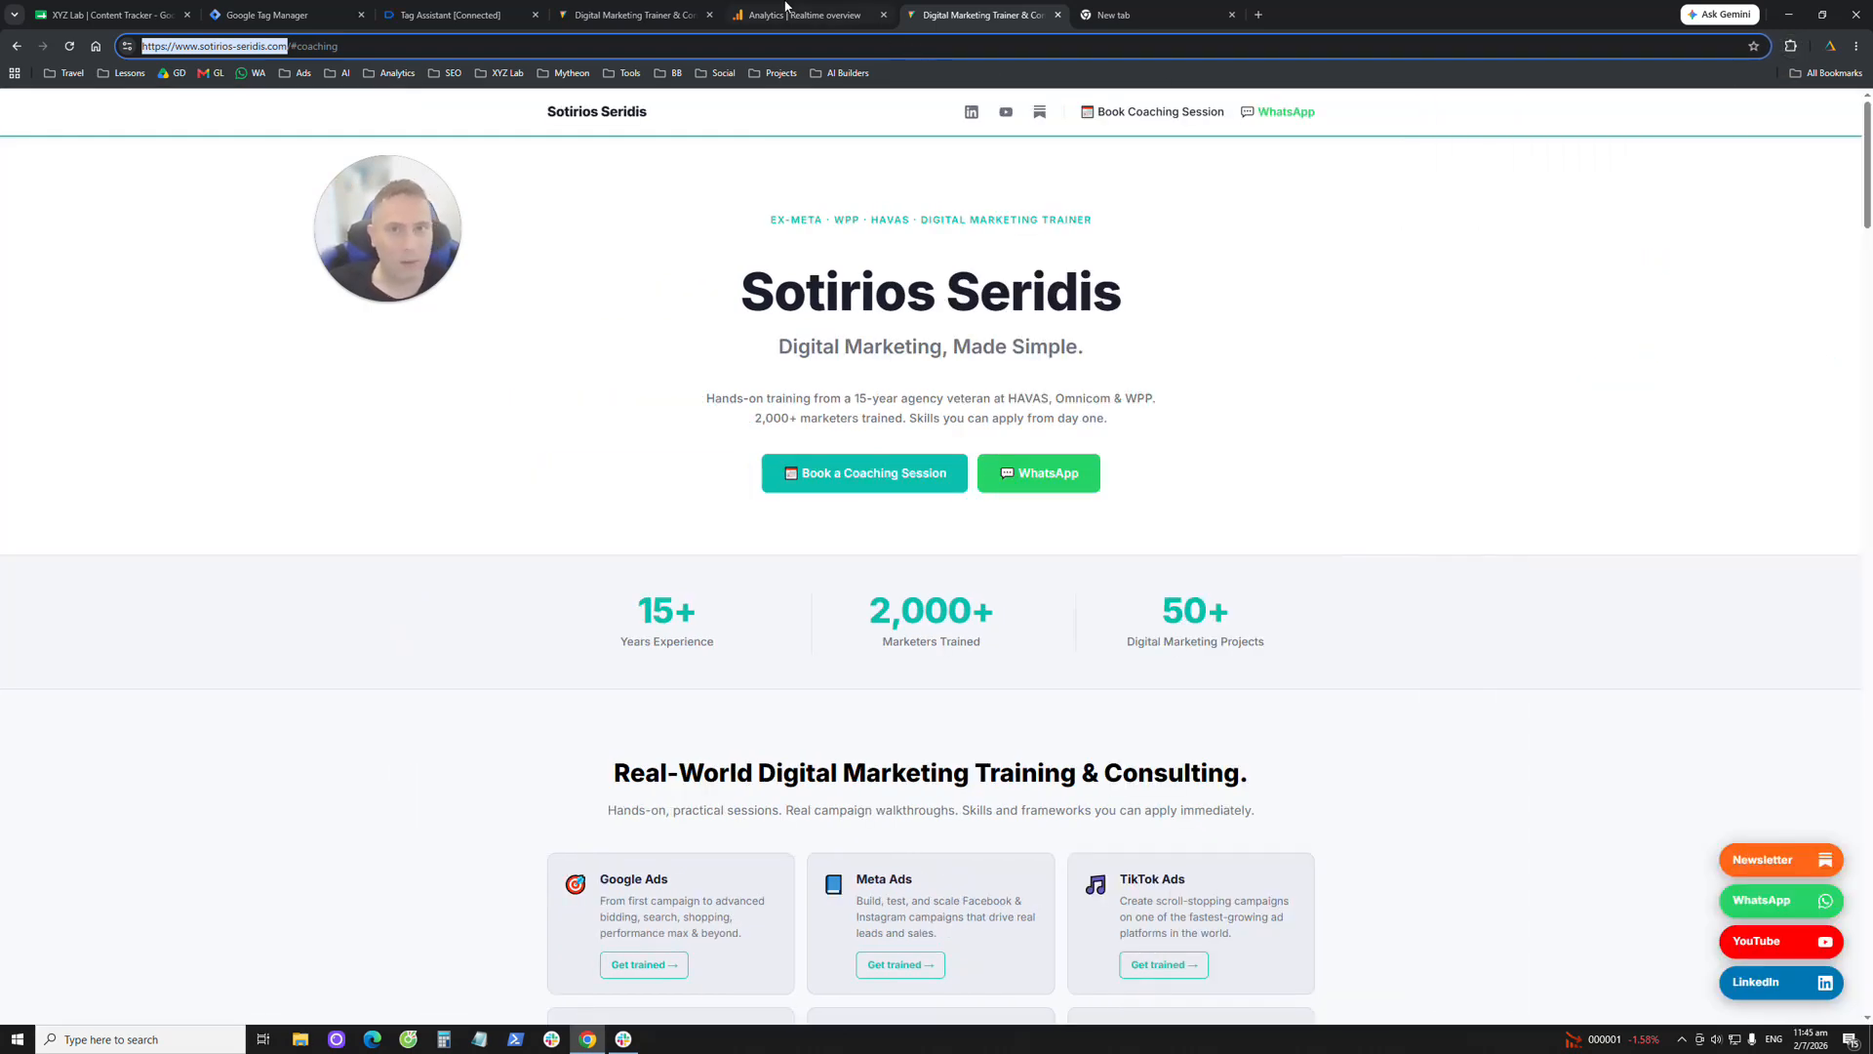
click(793, 15)
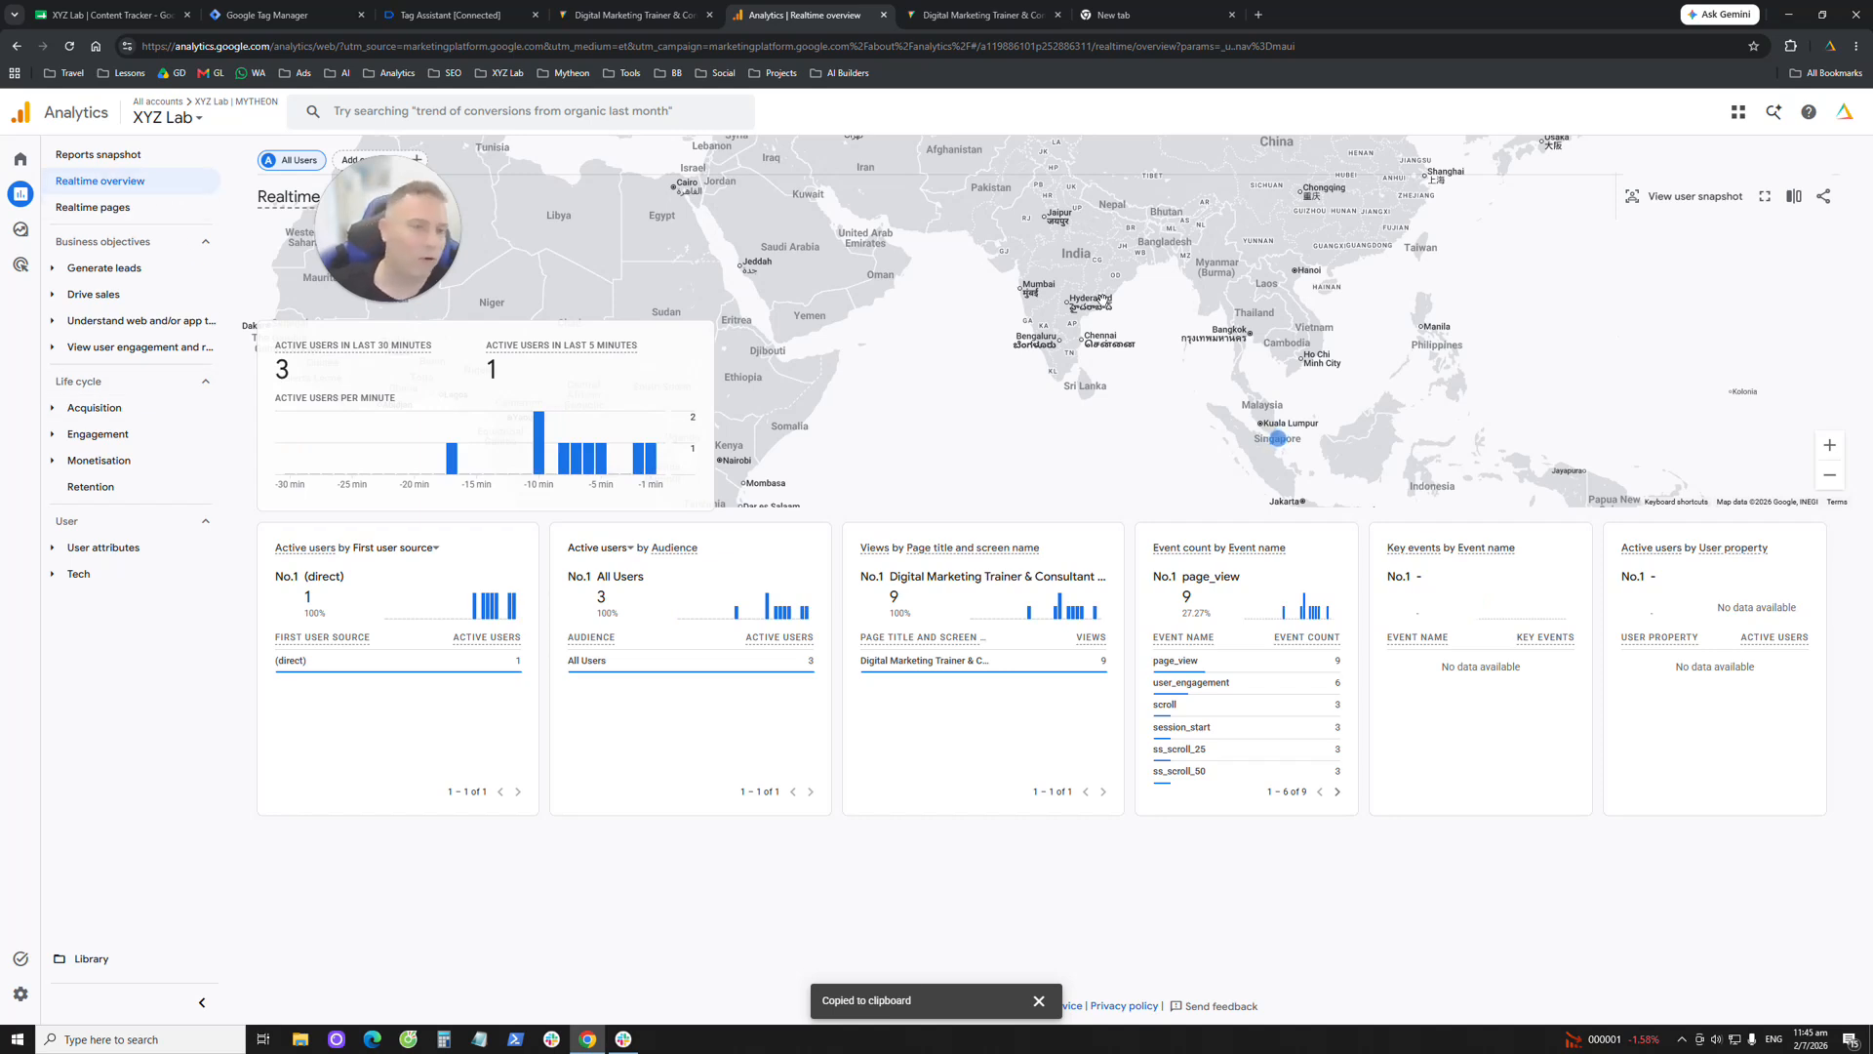
mouse_move(1279, 451)
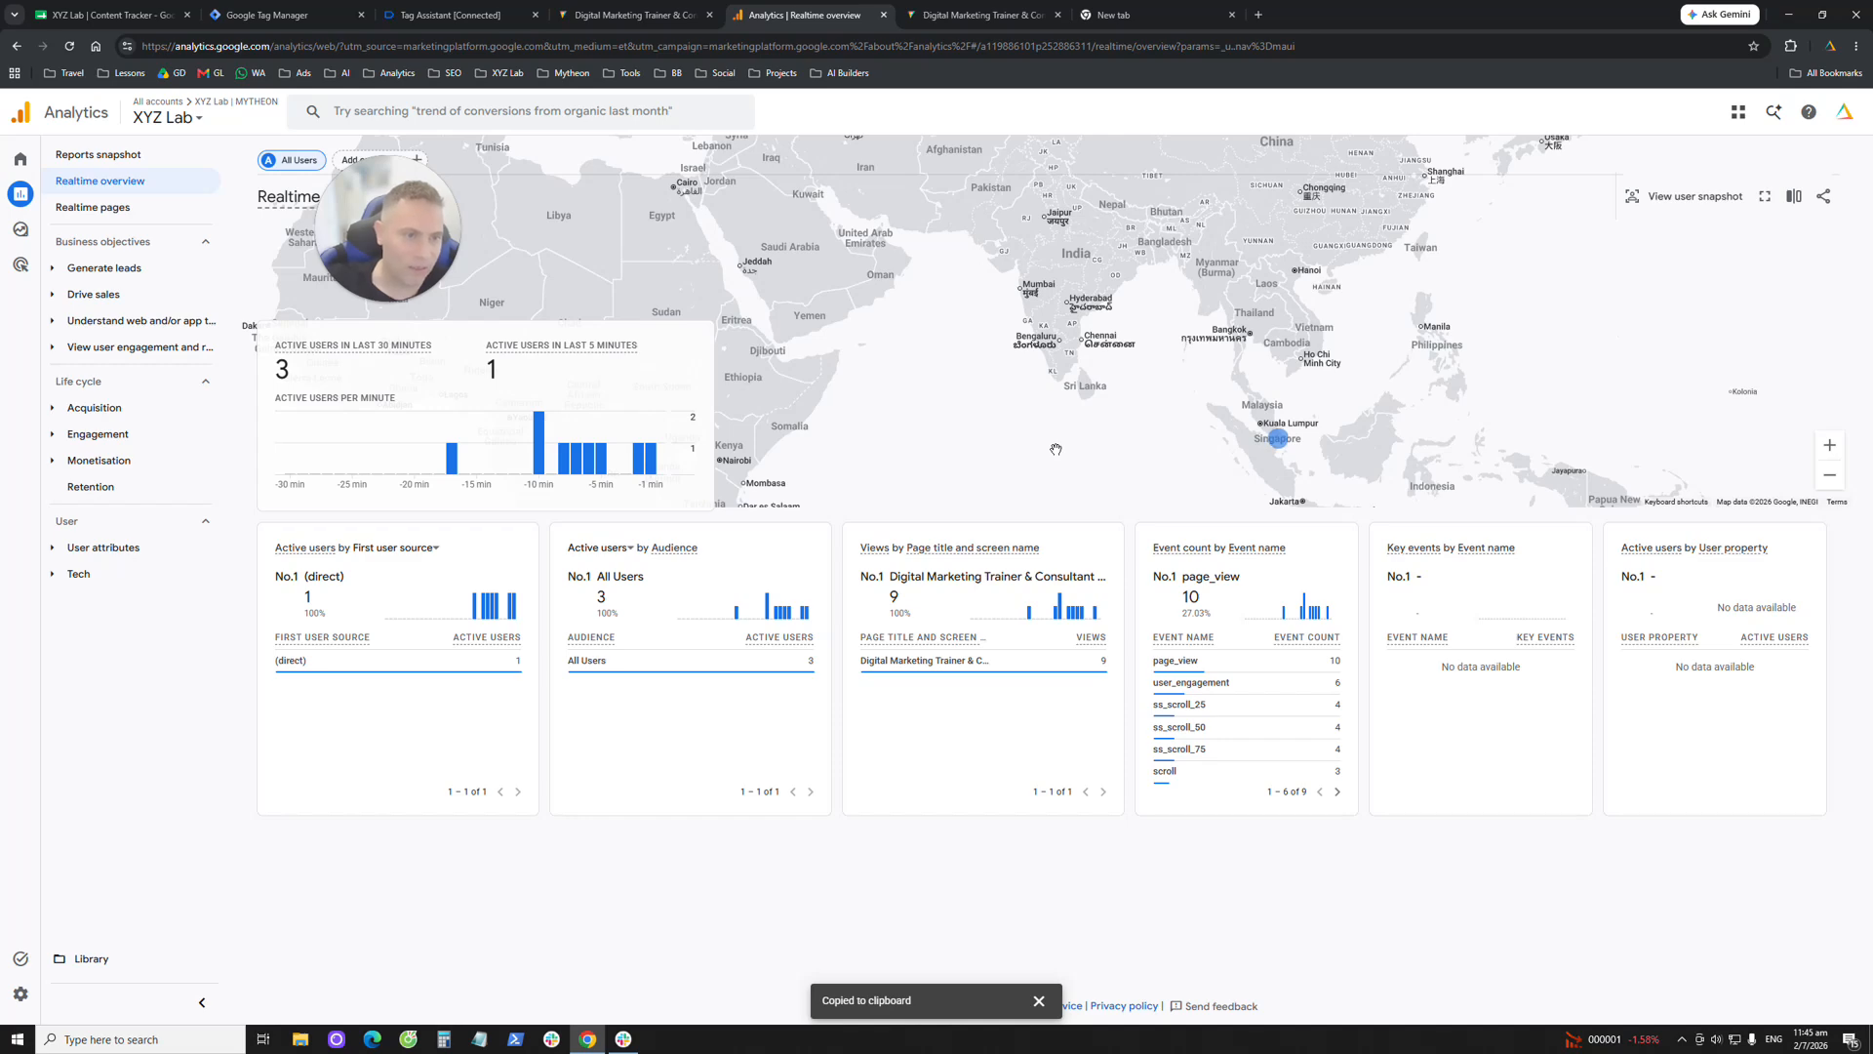
- Revisit the Google Tag Manager workspace's preview option and examine the Tags fired section in the connected Tag Assistant summary
click(485, 6)
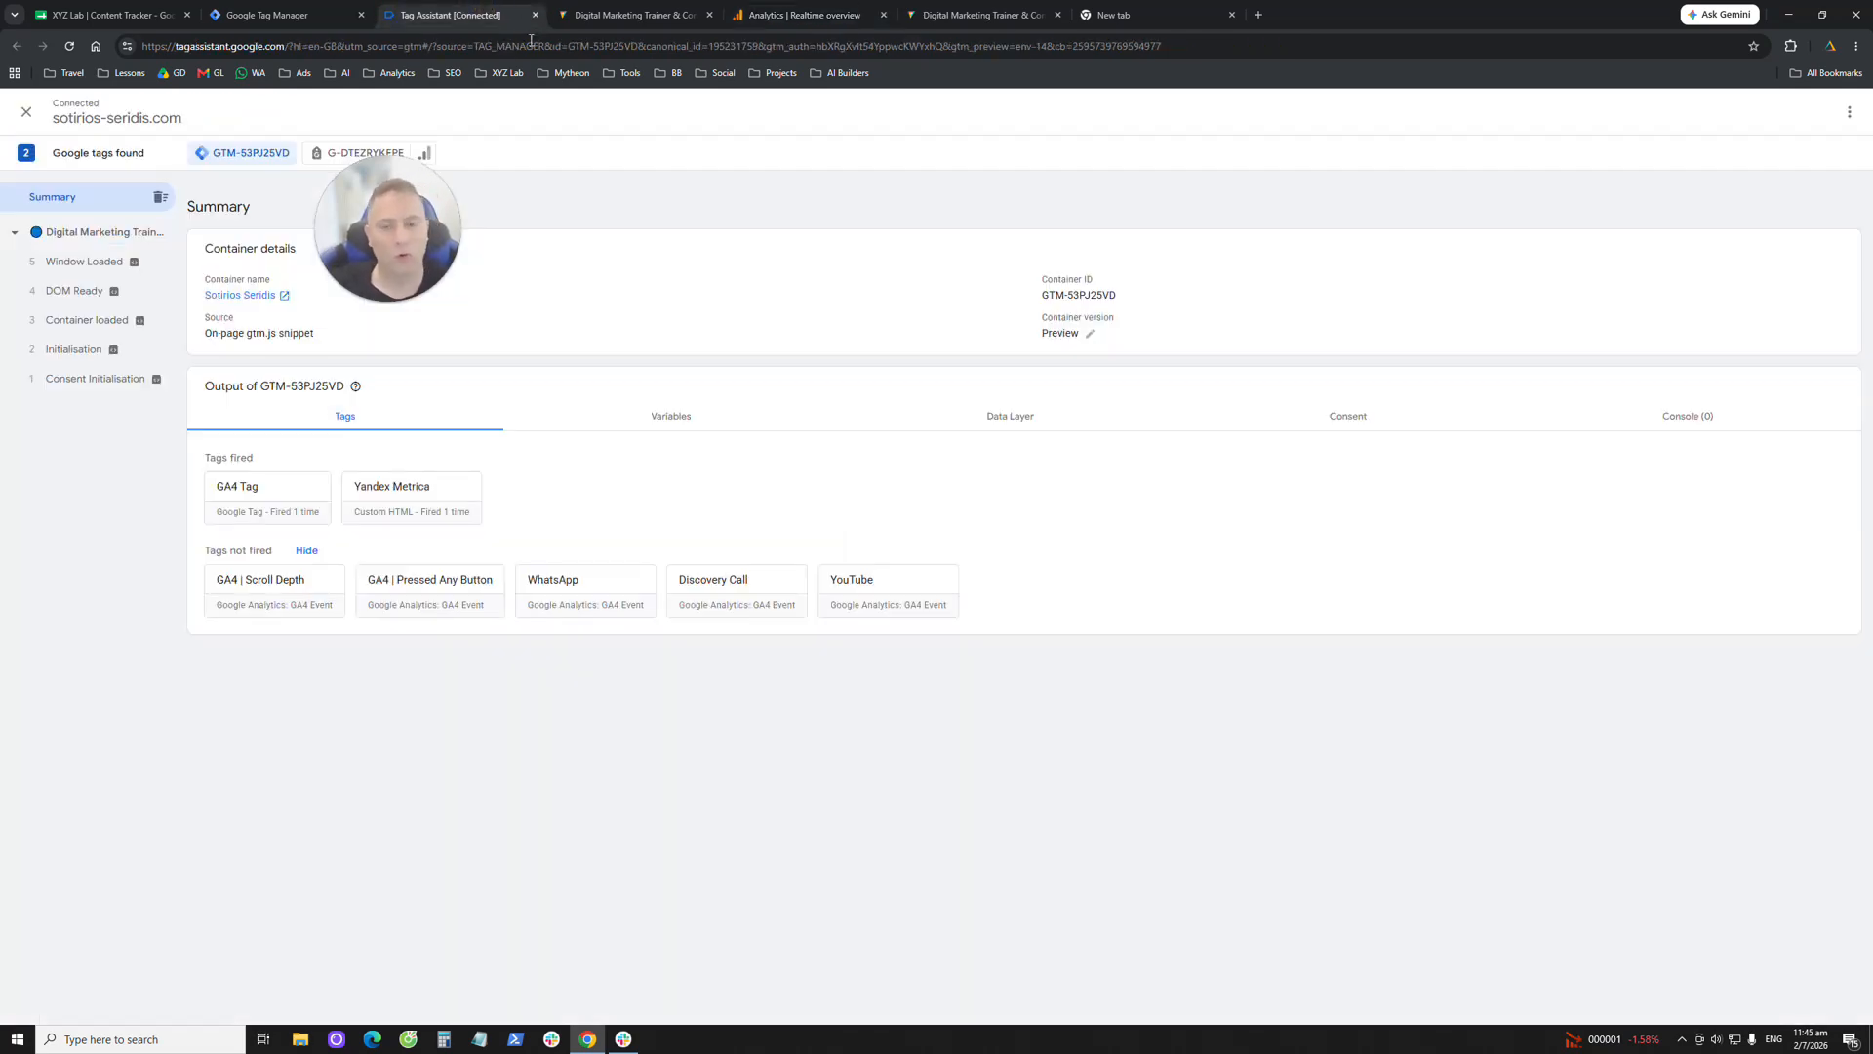
click(332, 14)
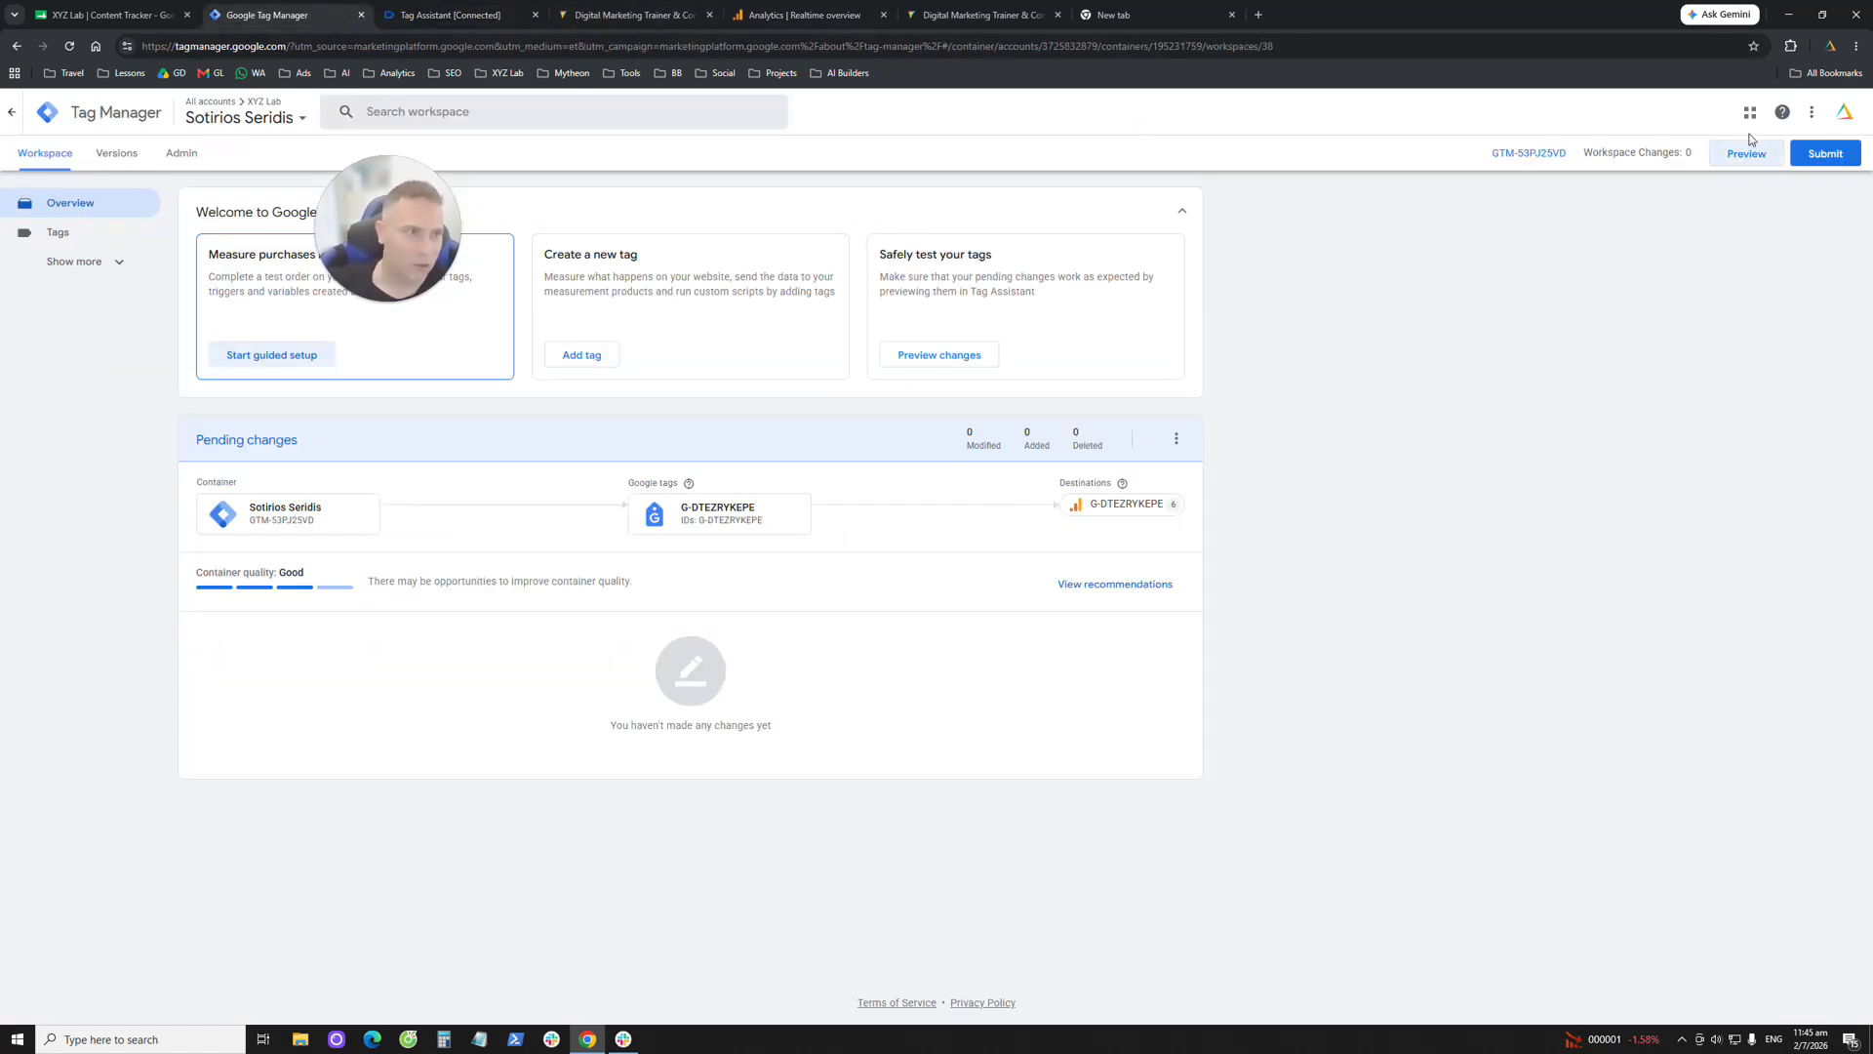
click(447, 6)
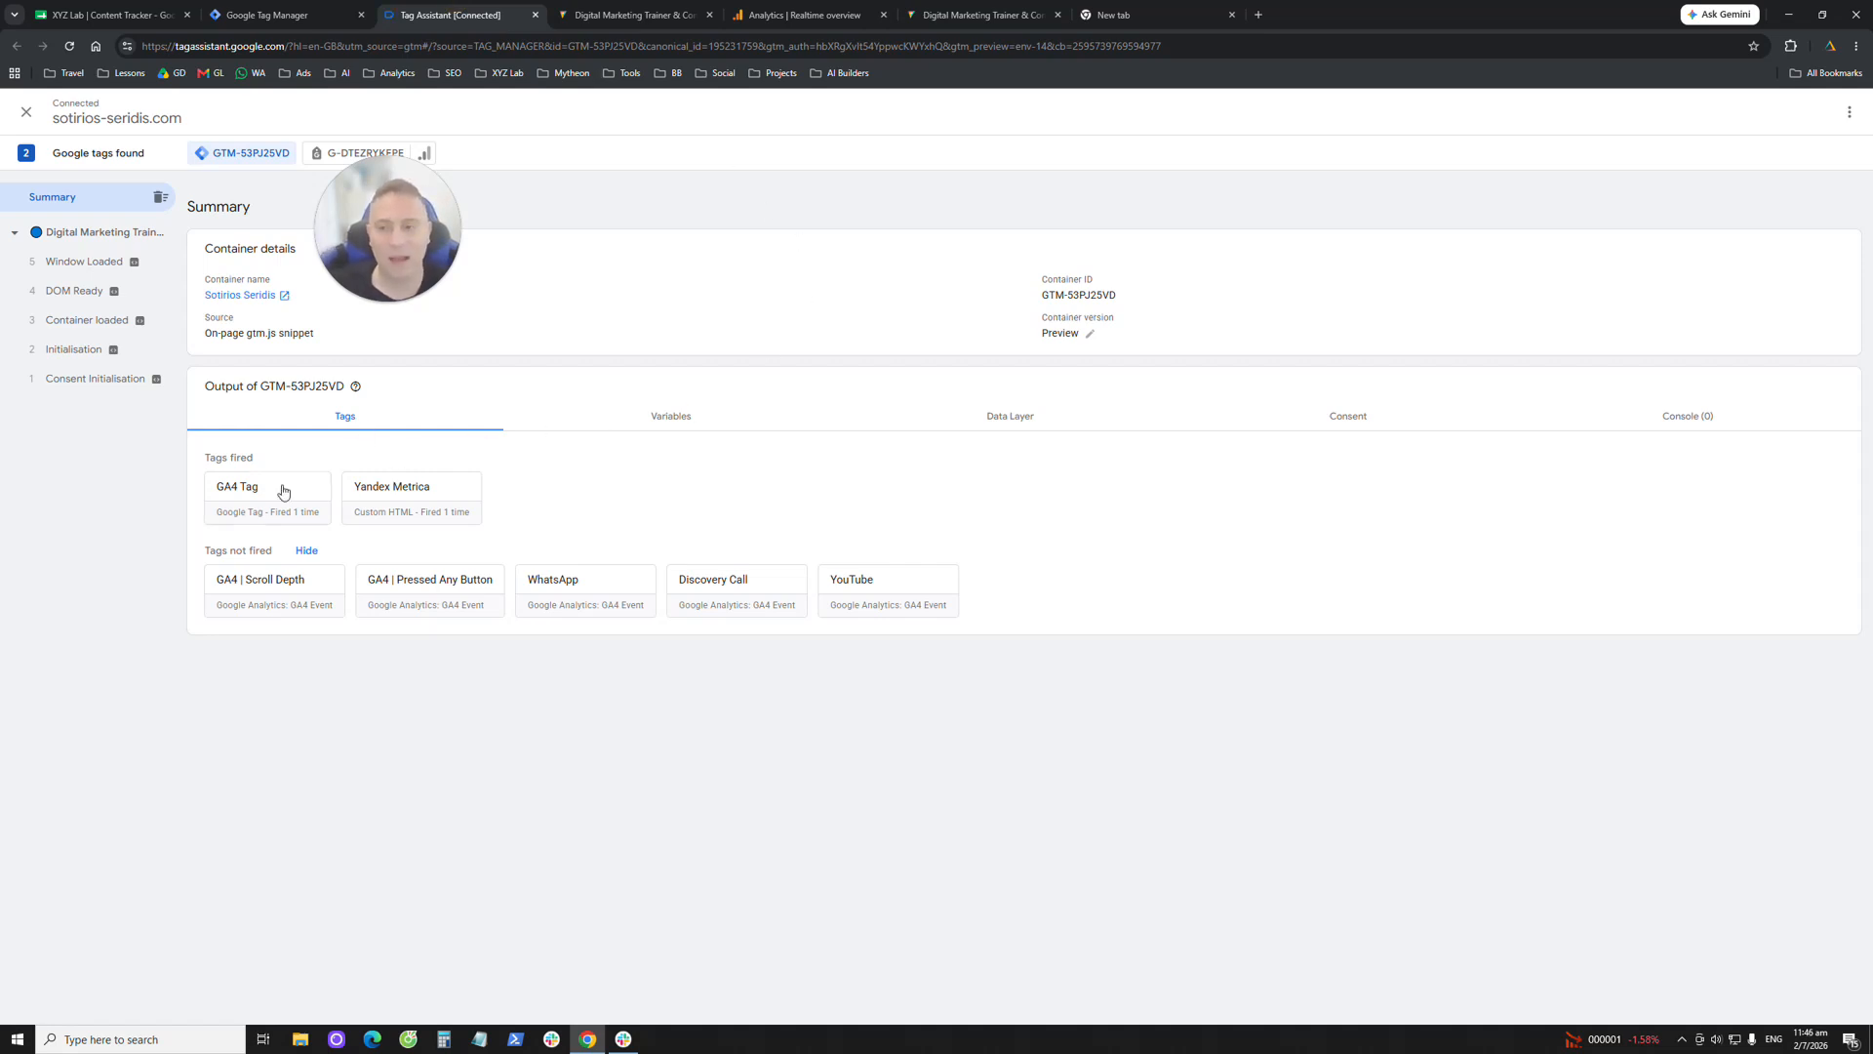
drag(203, 461, 444, 458)
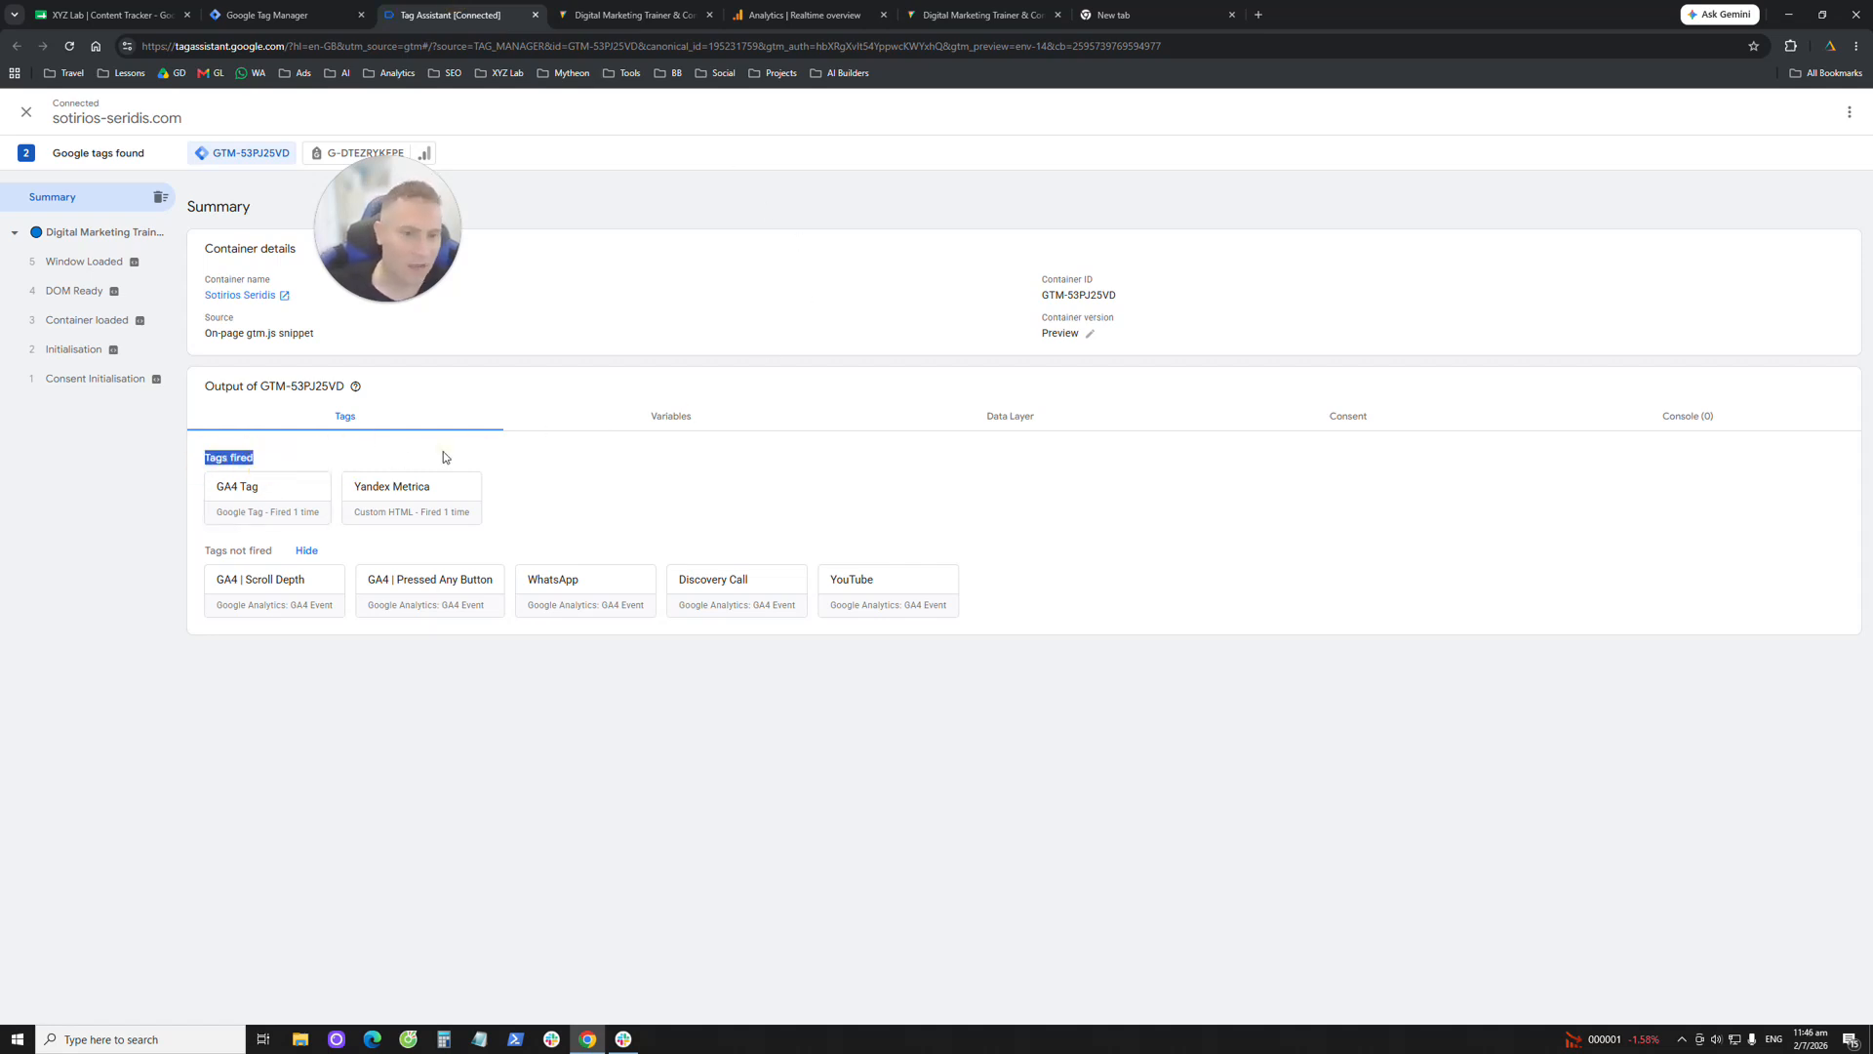